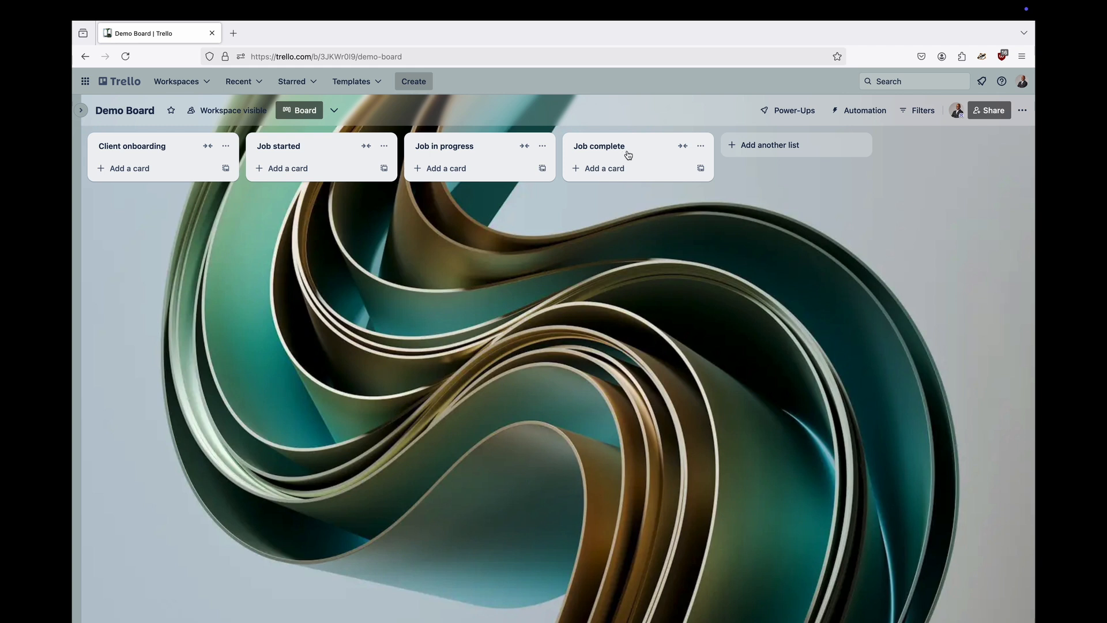
Add a list named "TEST BOARD" after the Job complete list and archive it.
click(746, 149)
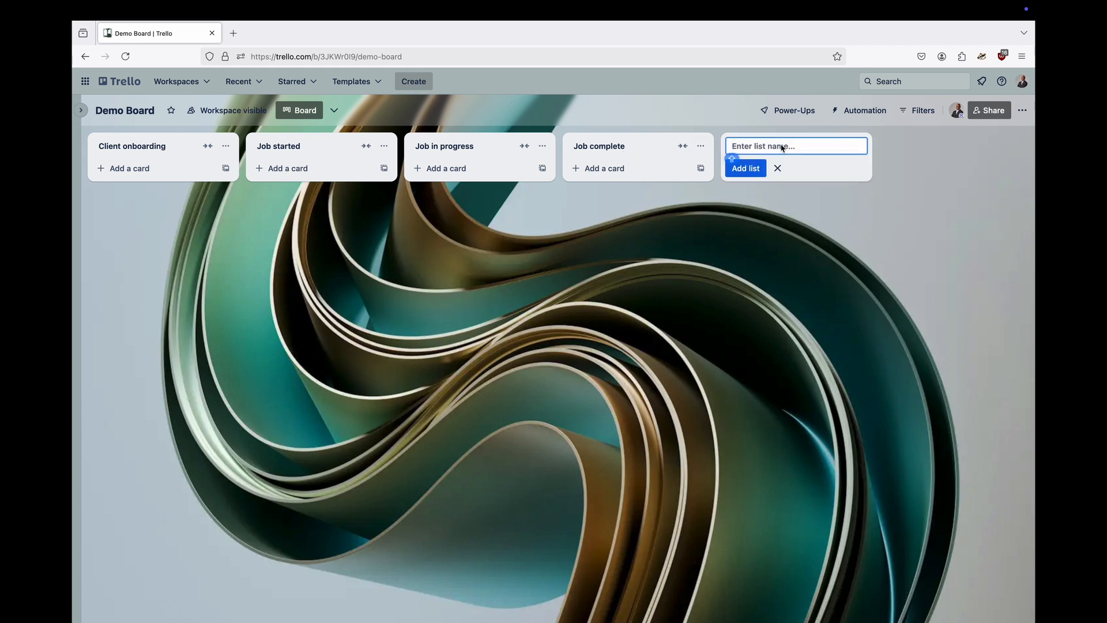
text(TEST BOARD)
key(Return)
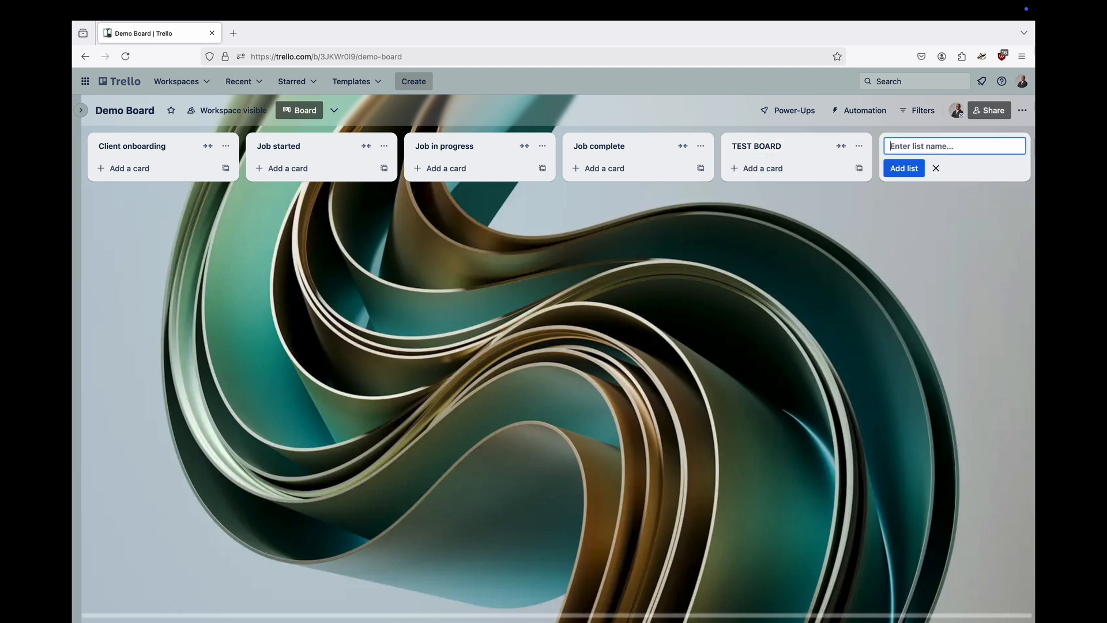
click(936, 168)
click(861, 149)
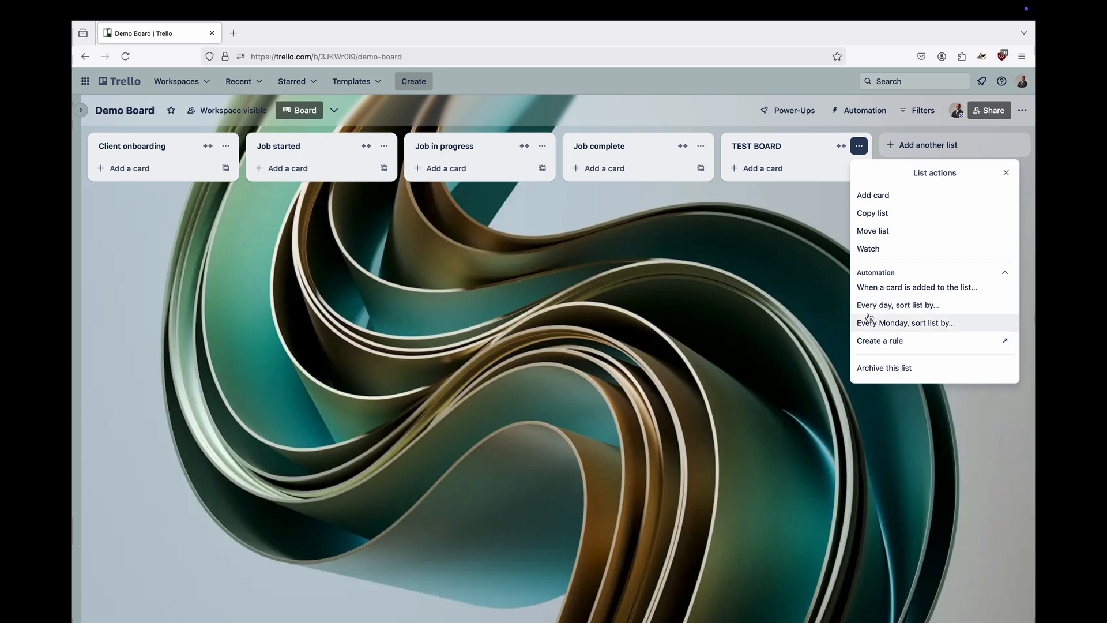
click(884, 368)
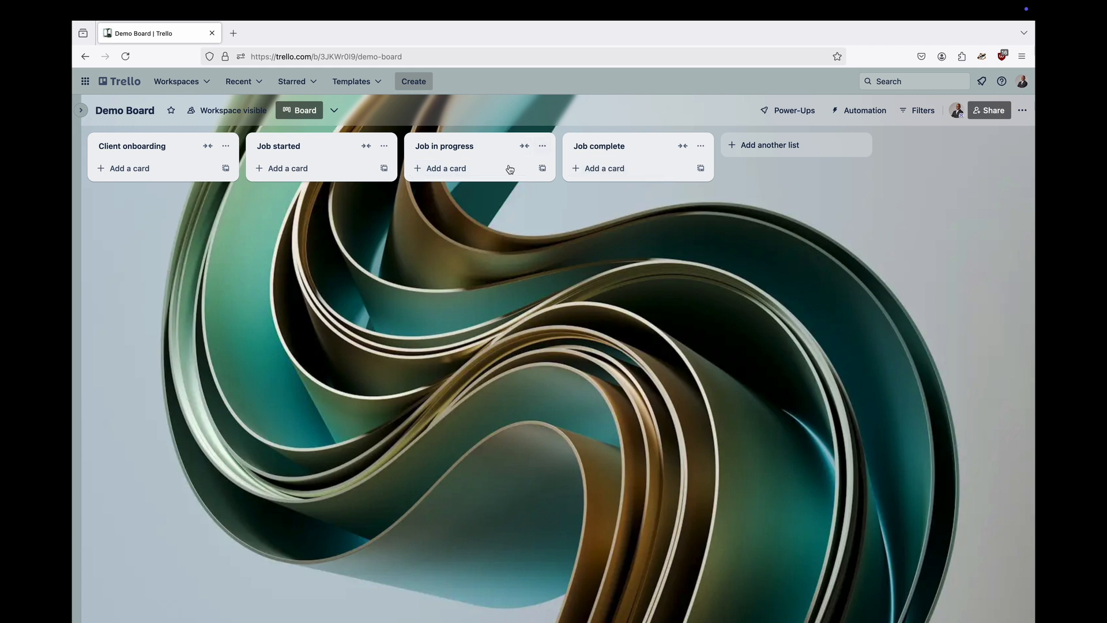
Add a card to Client onboarding titled "💬 At this stage we're getting you all setup on our system.".
click(156, 171)
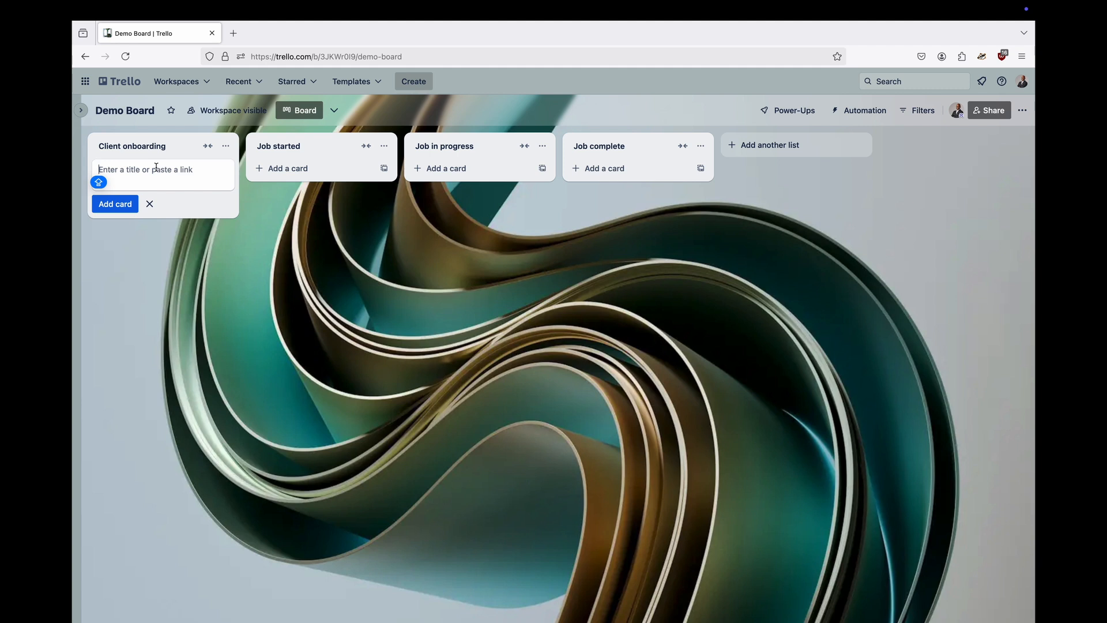
key(ctrl+super+space)
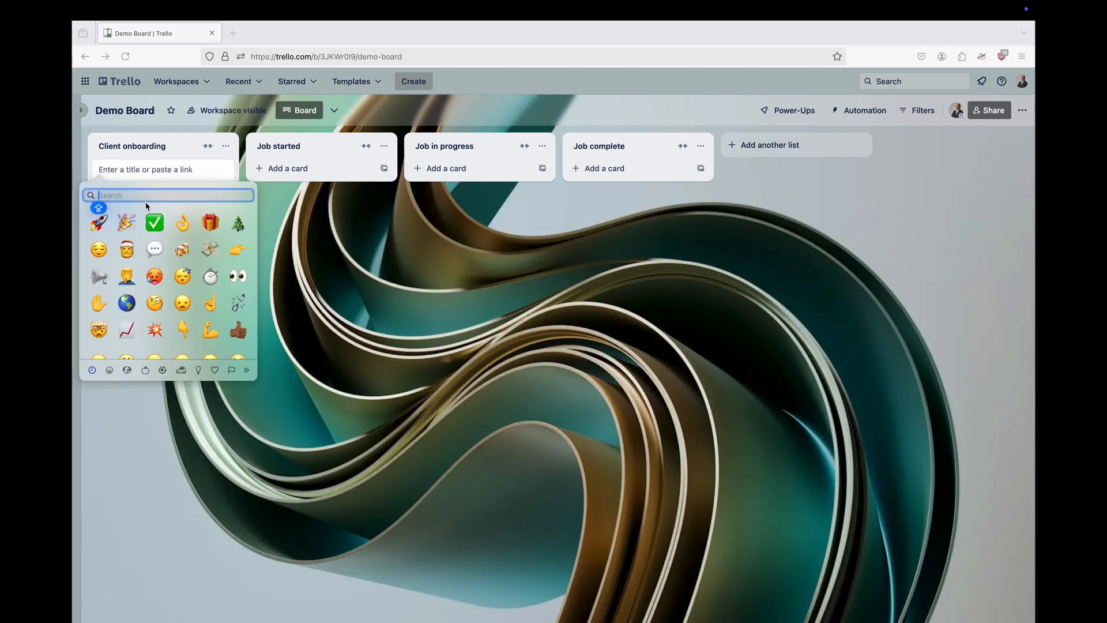
click(155, 249)
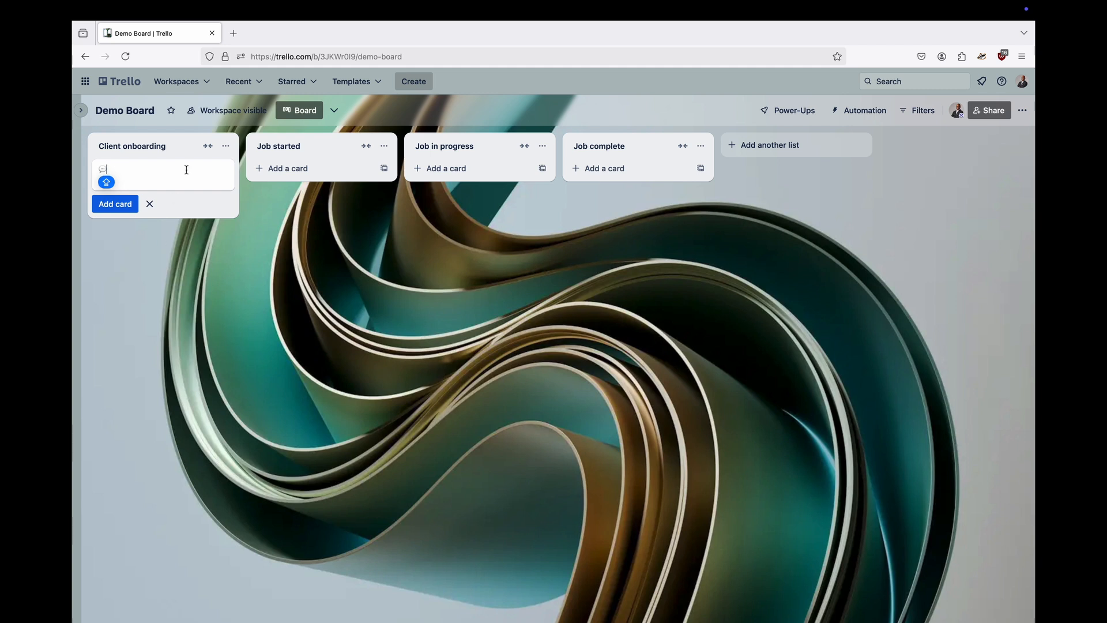
text(this)
key(BackSpace)
key(BackSpace)
key(BackSpace)
key(BackSpace)
key(BackSpace)
text(At this stage we're getting y)
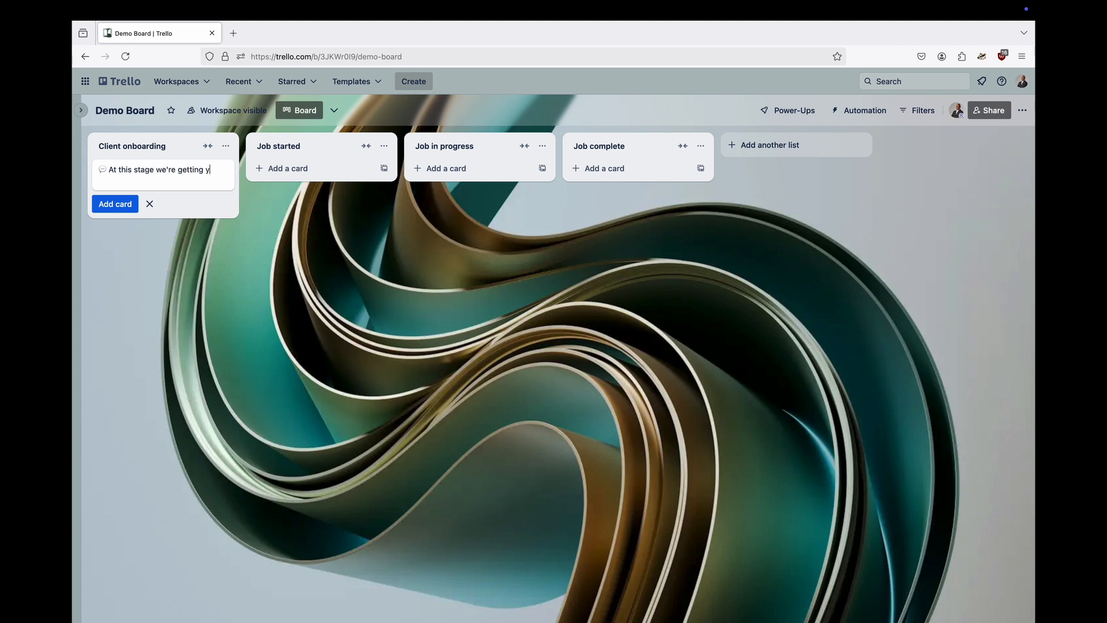
text(ou all setup o)
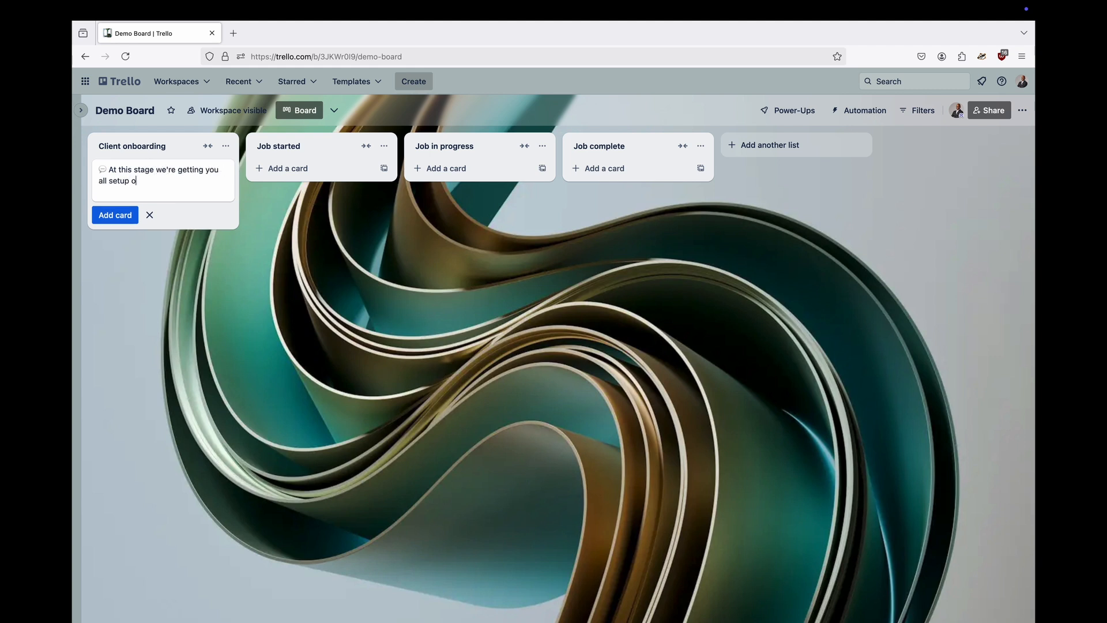
text(n our system.)
click(116, 215)
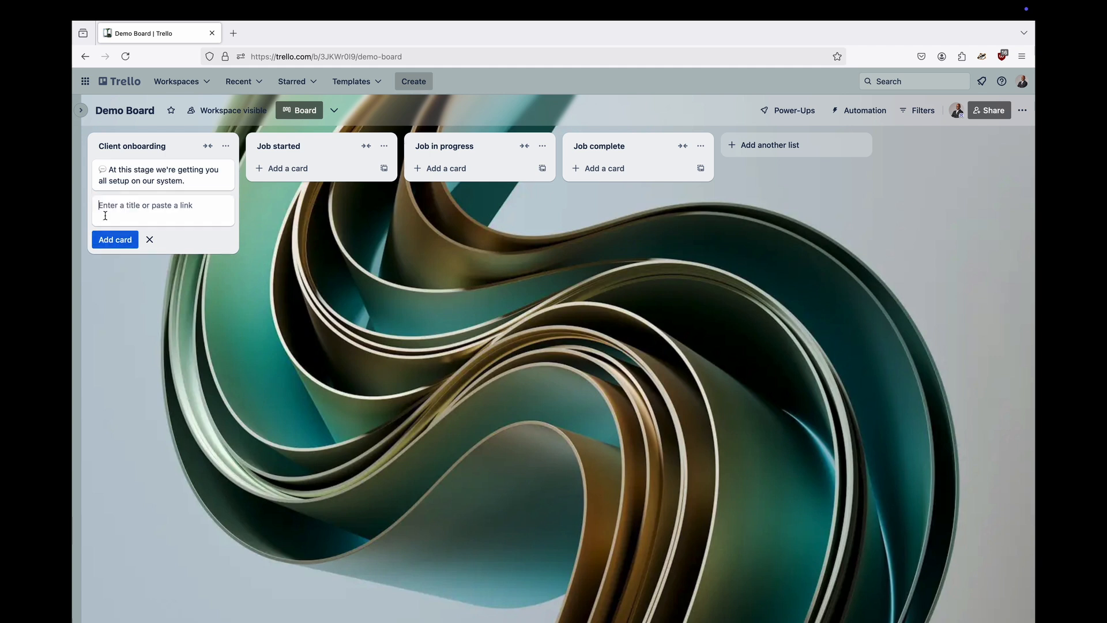
click(150, 239)
Copy the full title of the card in the Client onboarding list, including its speech bubble emoji.
click(299, 170)
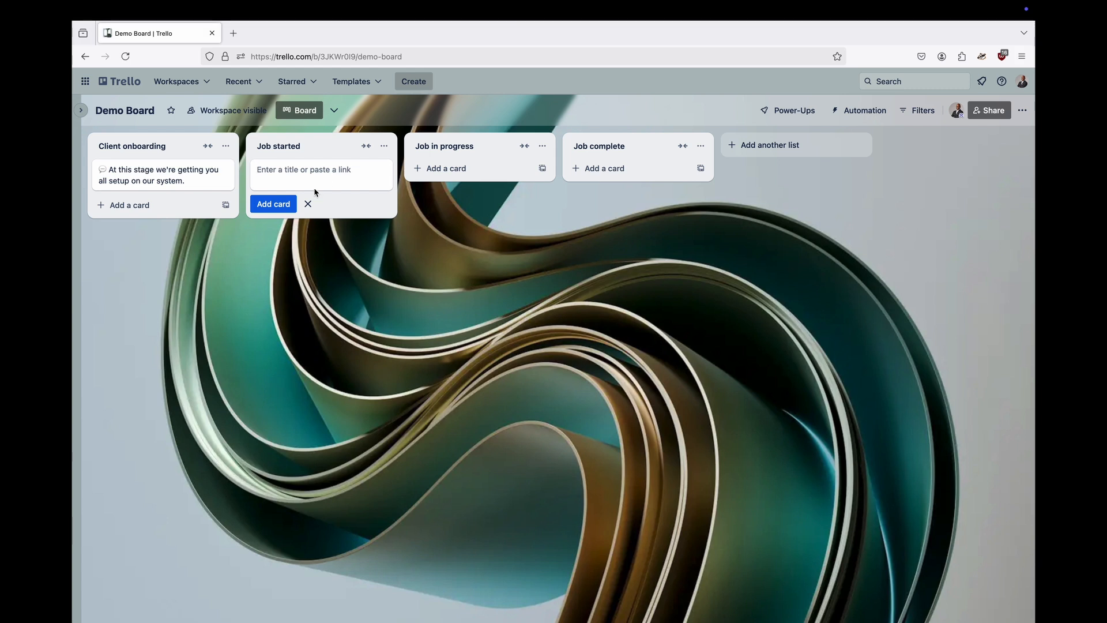
click(156, 181)
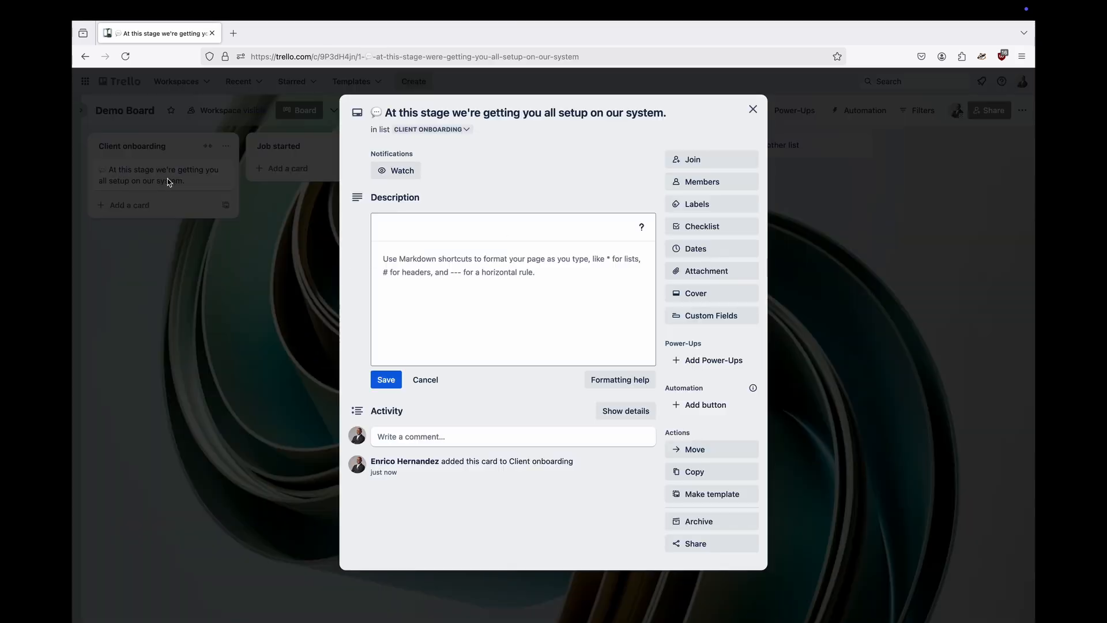
click(502, 117)
key(ctrl+a)
key(ctrl+c)
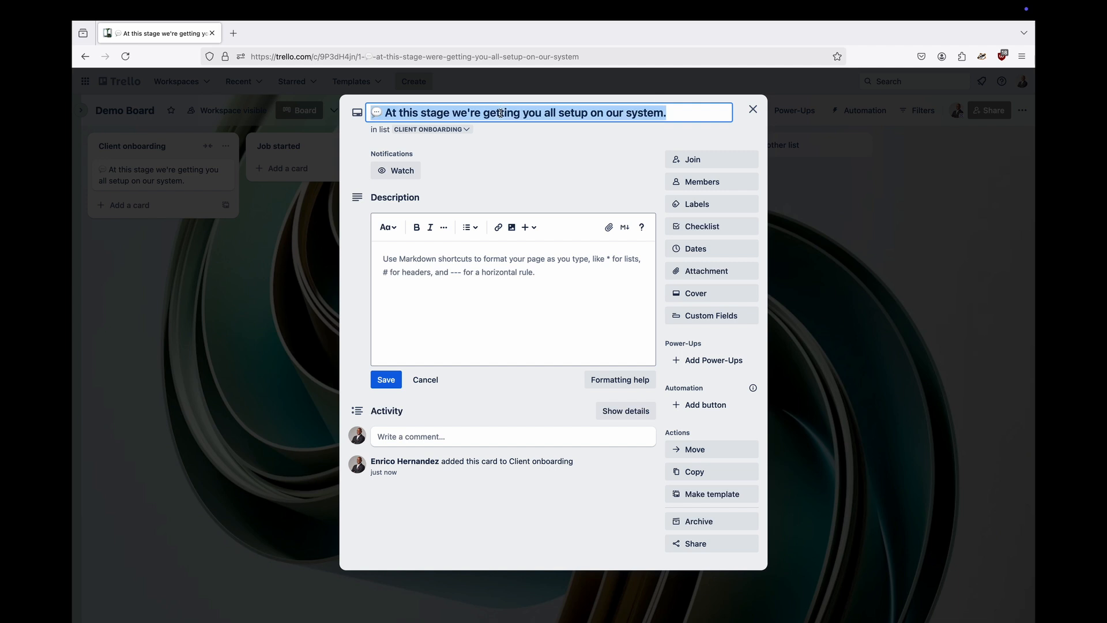
click(753, 108)
Reuse the copied title for a Job started card reading "💬 At this stage we've started the job and you will hear from us soon.".
click(291, 169)
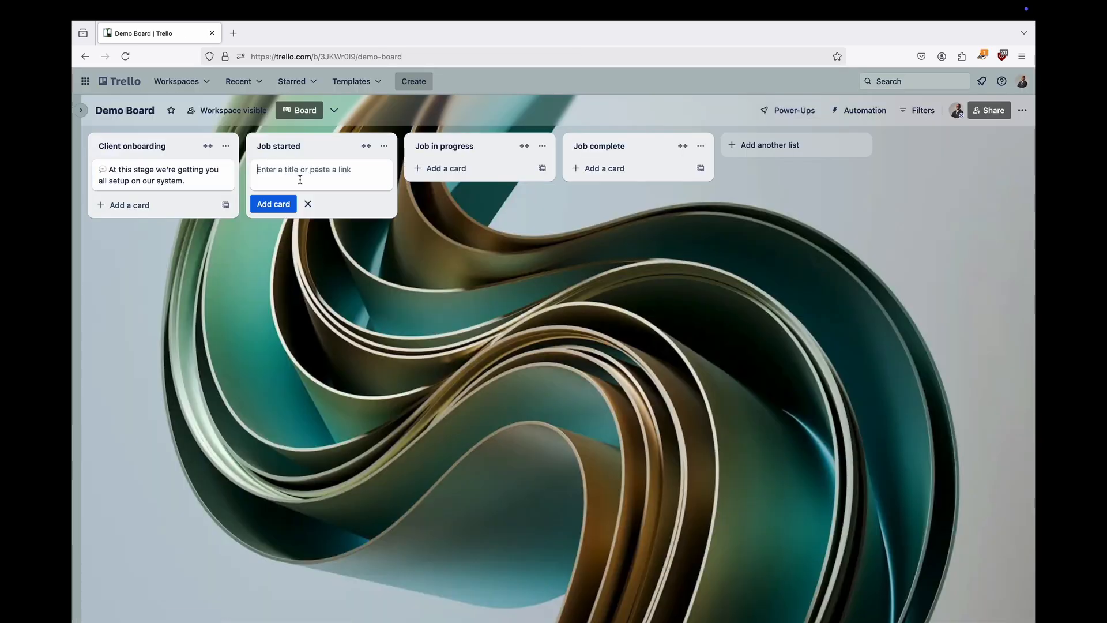
key(ctrl+v)
mouse_move(344, 181)
mouse_down()
mouse_move(324, 180)
mouse_move(344, 168)
mouse_move(327, 168)
mouse_up()
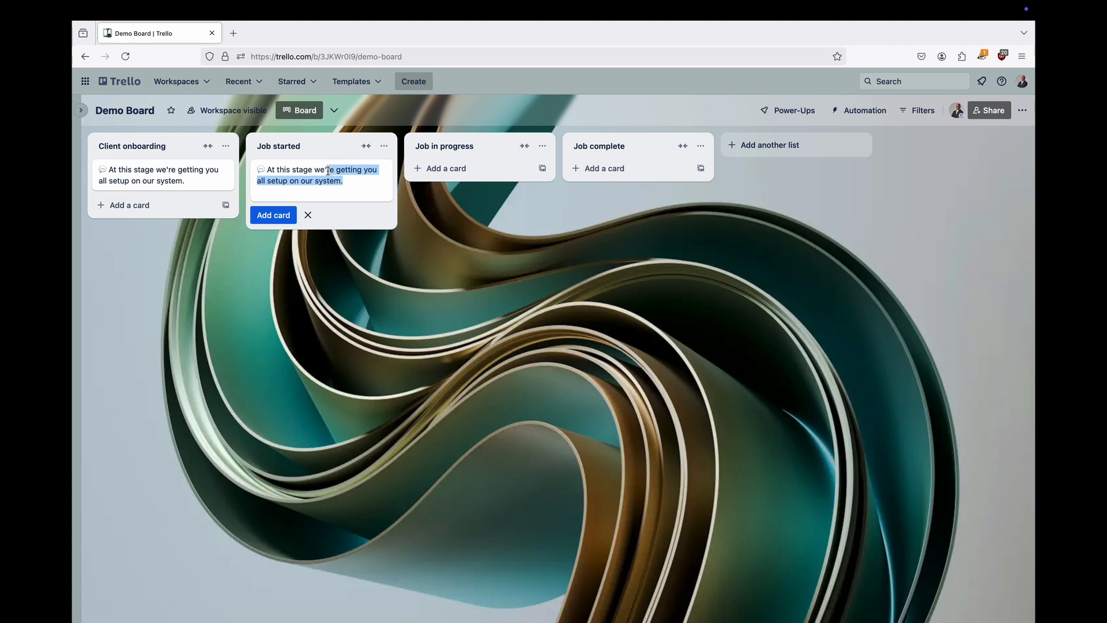
key(BackSpace)
text(ve started)
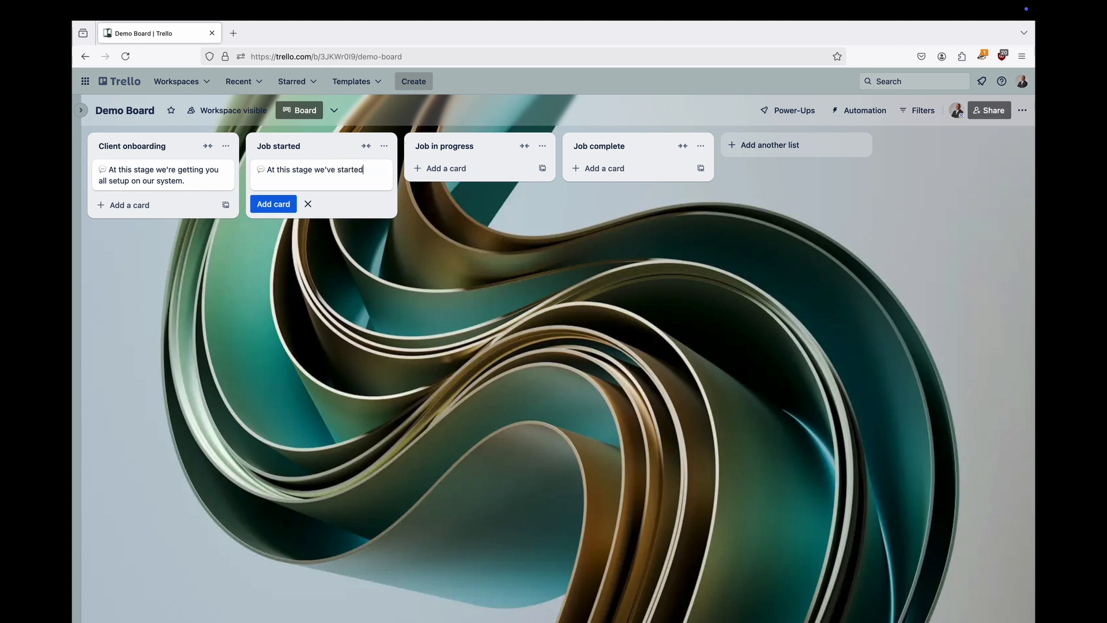
text( the job)
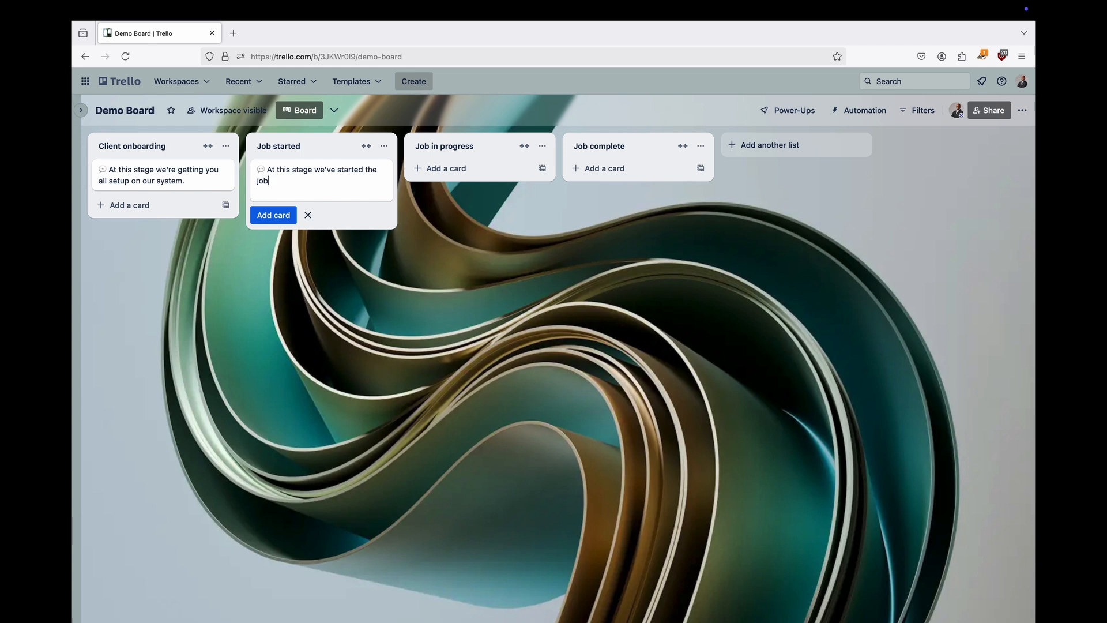
text( and you will hear from us soon.)
click(429, 244)
Reuse the copied title for a Job in progress card reading "💬 At this stage the job is well underway.".
click(483, 170)
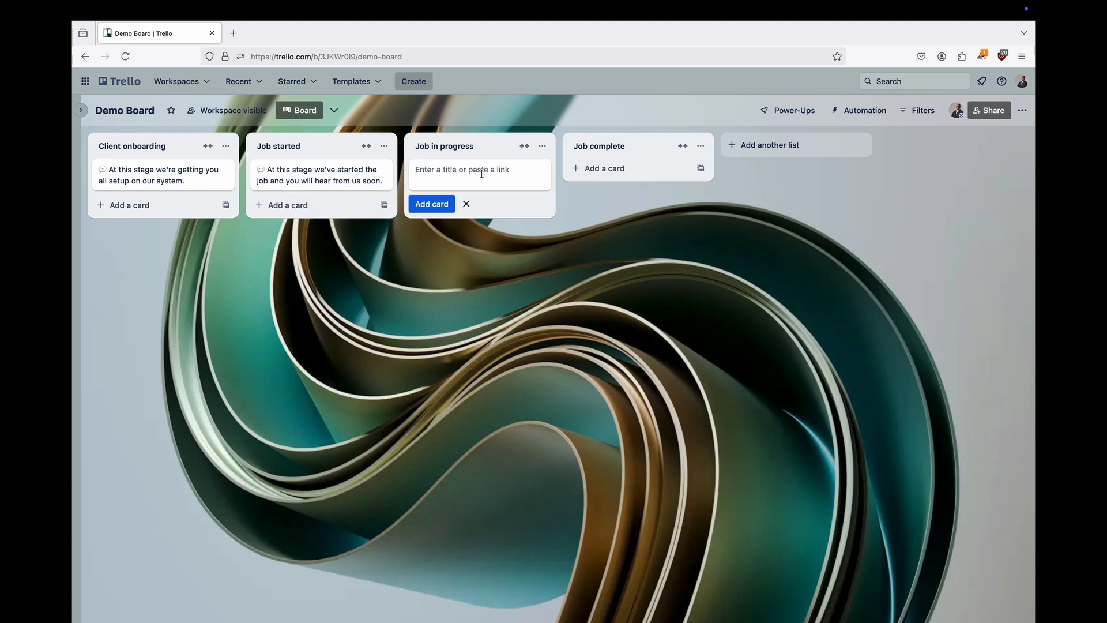
key(ctrl+v)
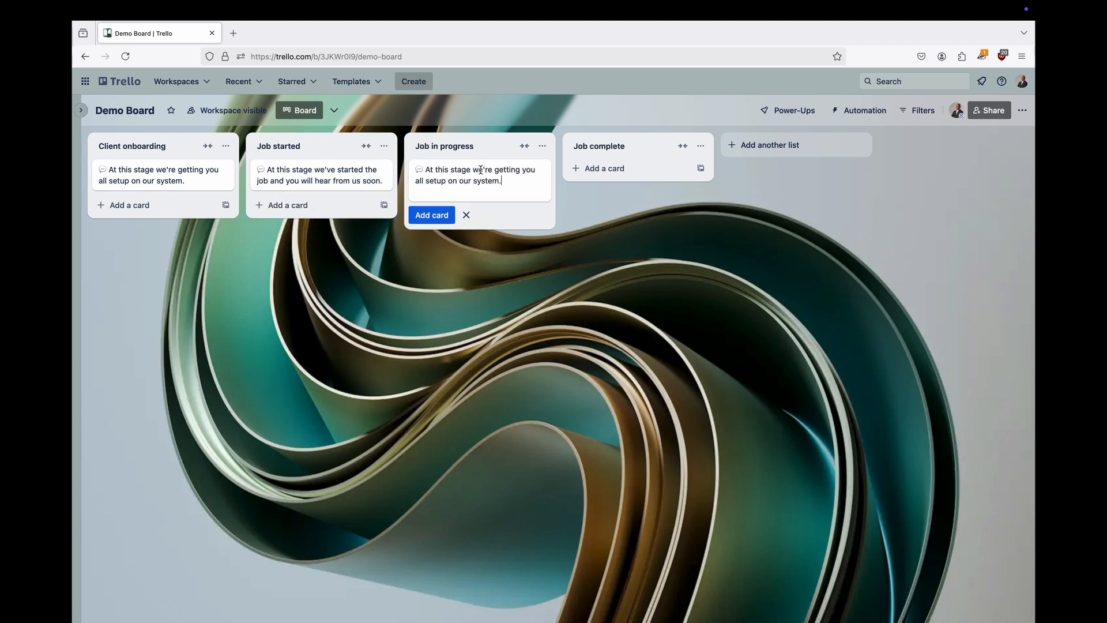
drag(473, 171, 506, 182)
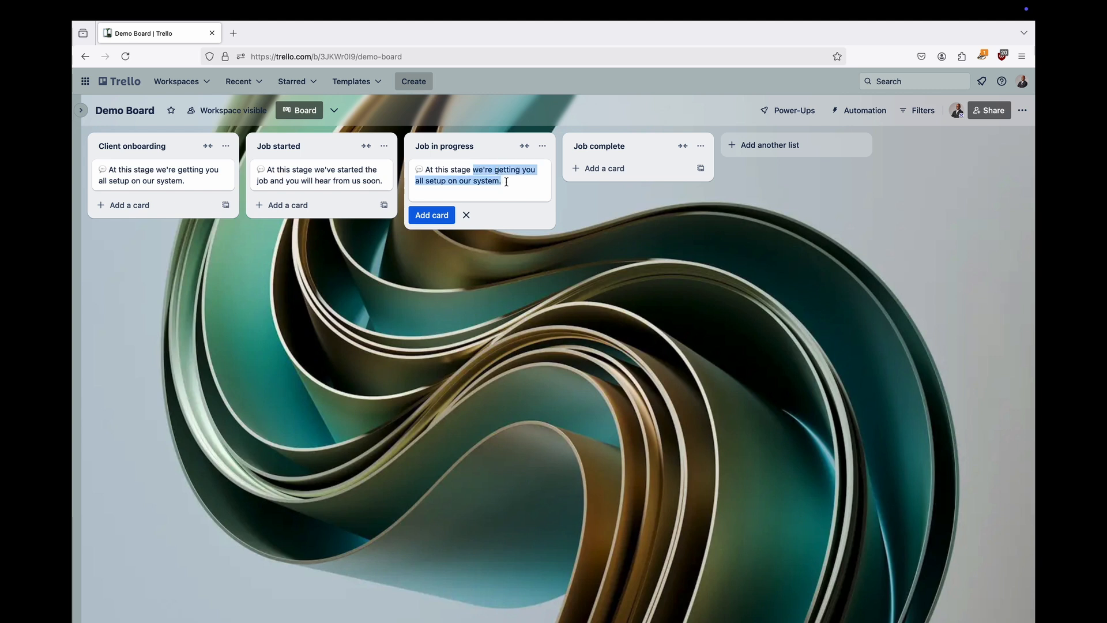
text(the job is well und)
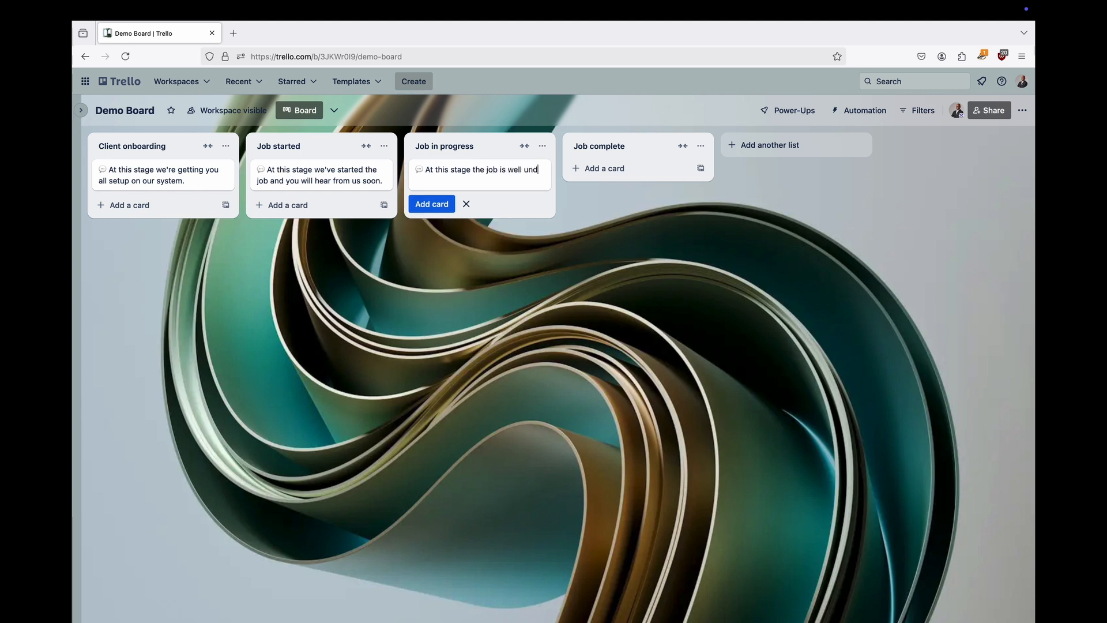
text(erway.)
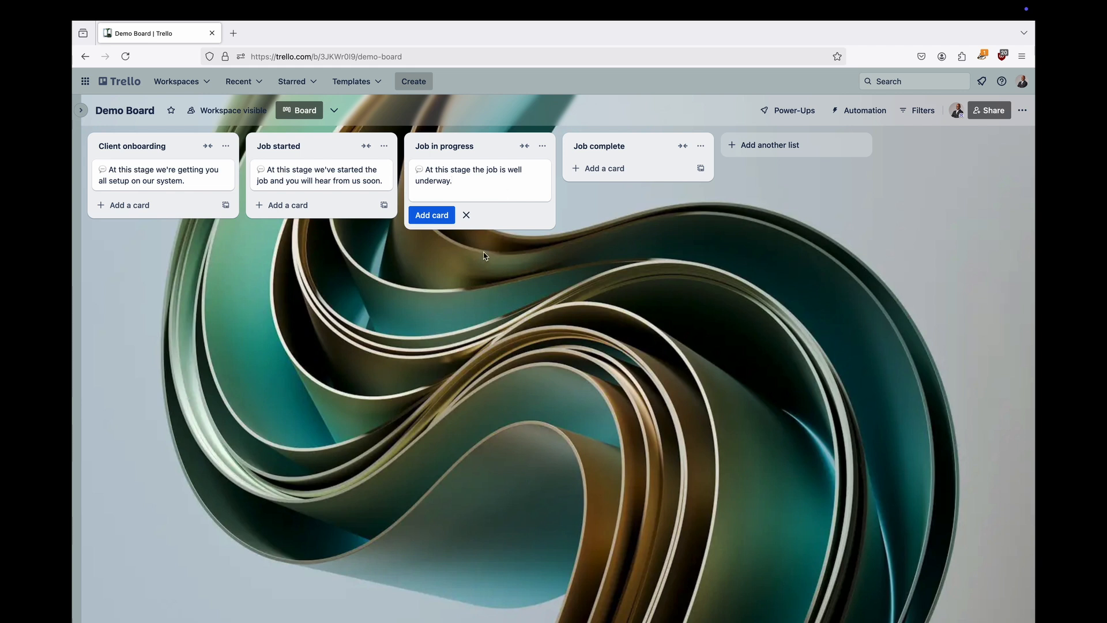
click(482, 270)
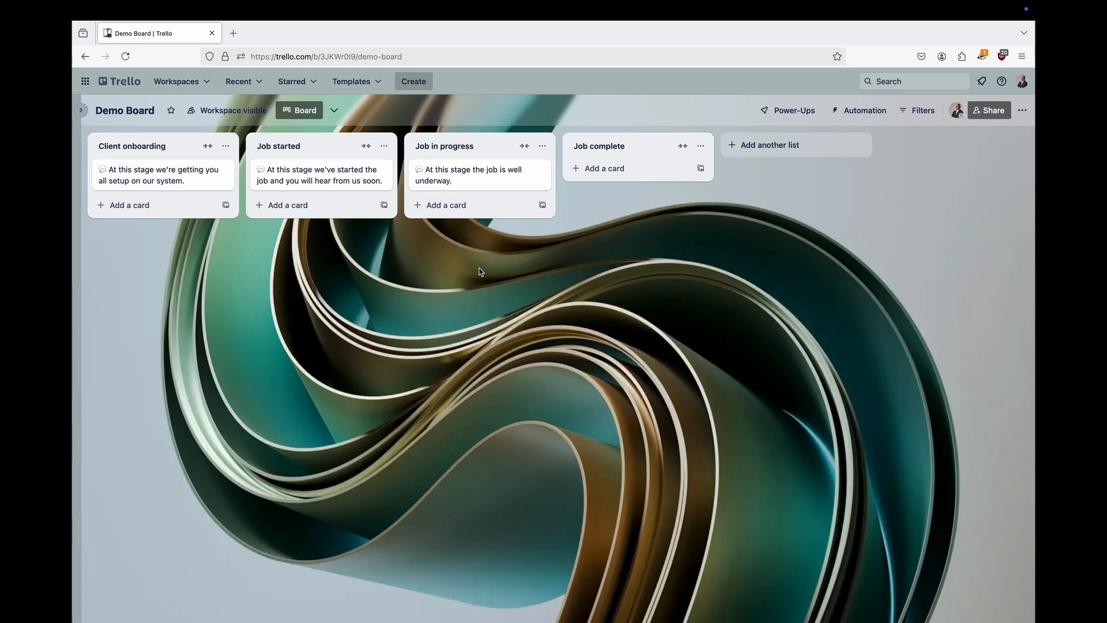
Reuse the copied title for a Job complete card reading "💬 We've finished the job!".
click(617, 169)
key(super+v)
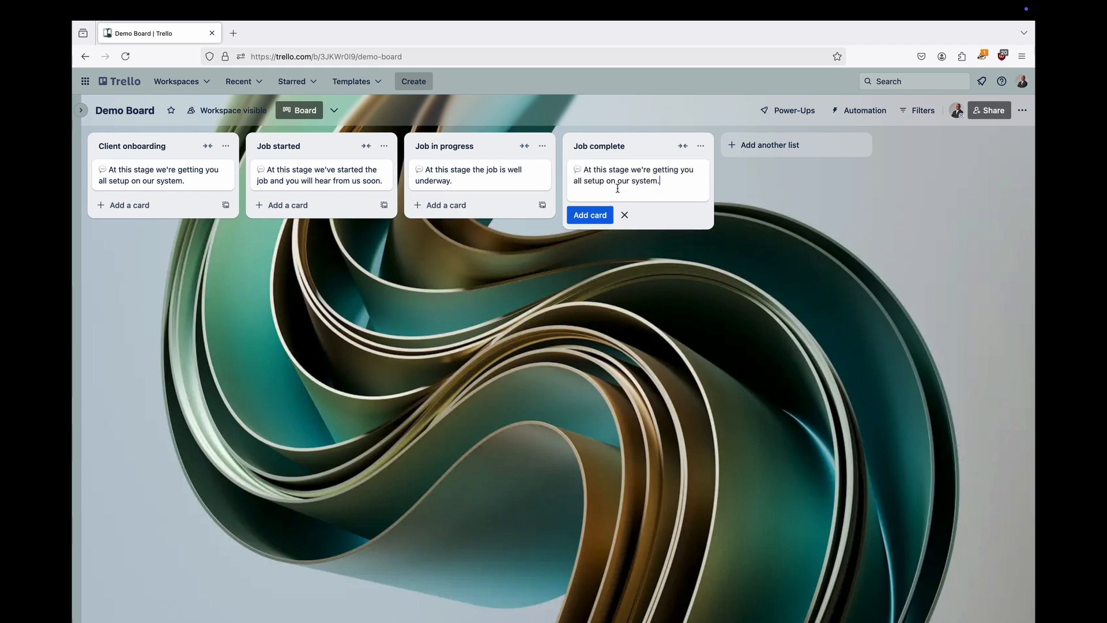
drag(661, 180, 586, 171)
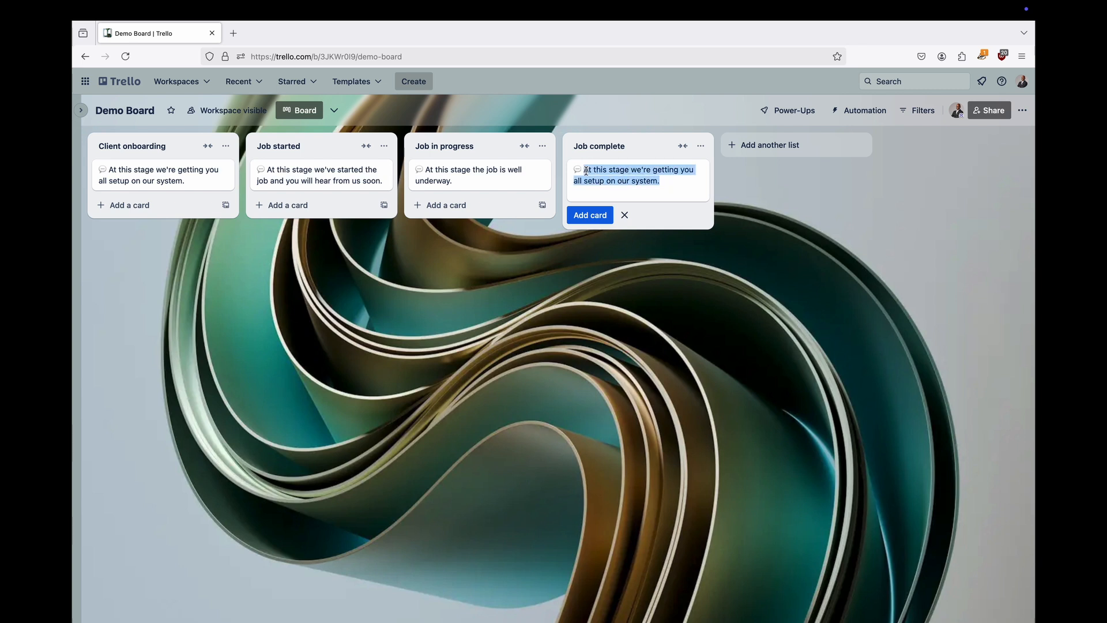
text(We've finish)
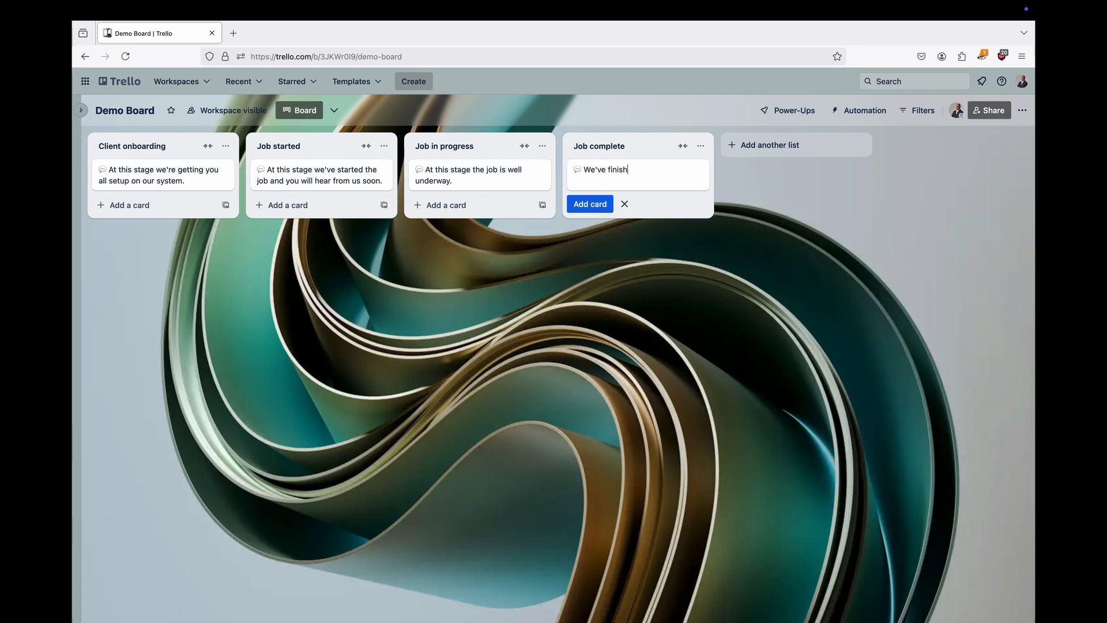
text(ed the job!)
click(588, 257)
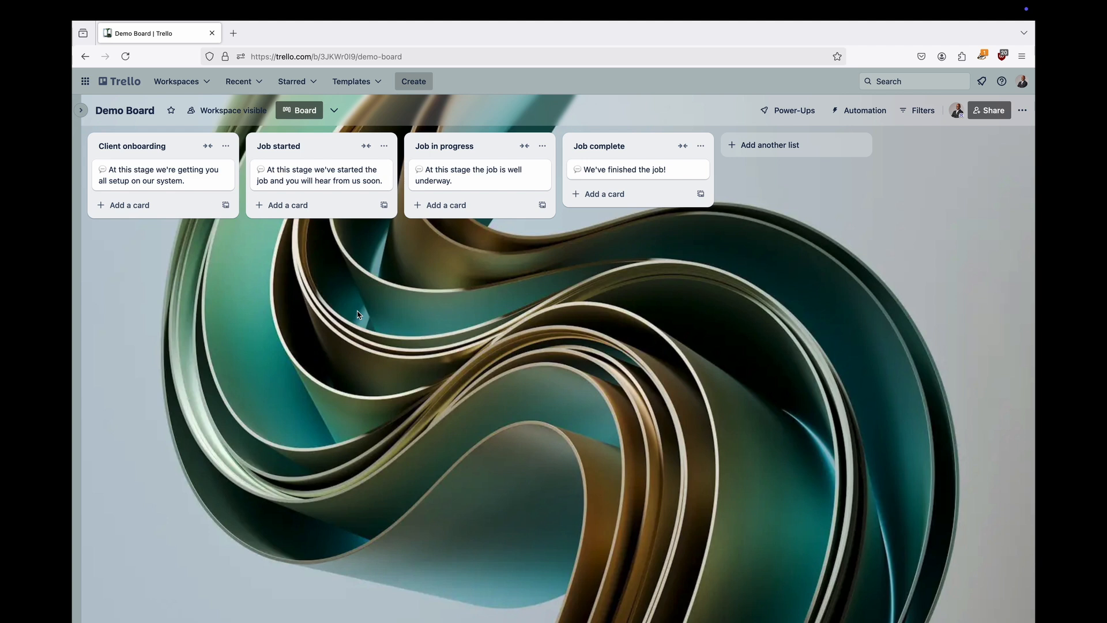
Add a card titled "Job 1" below the explanatory card in the Client onboarding list.
click(138, 205)
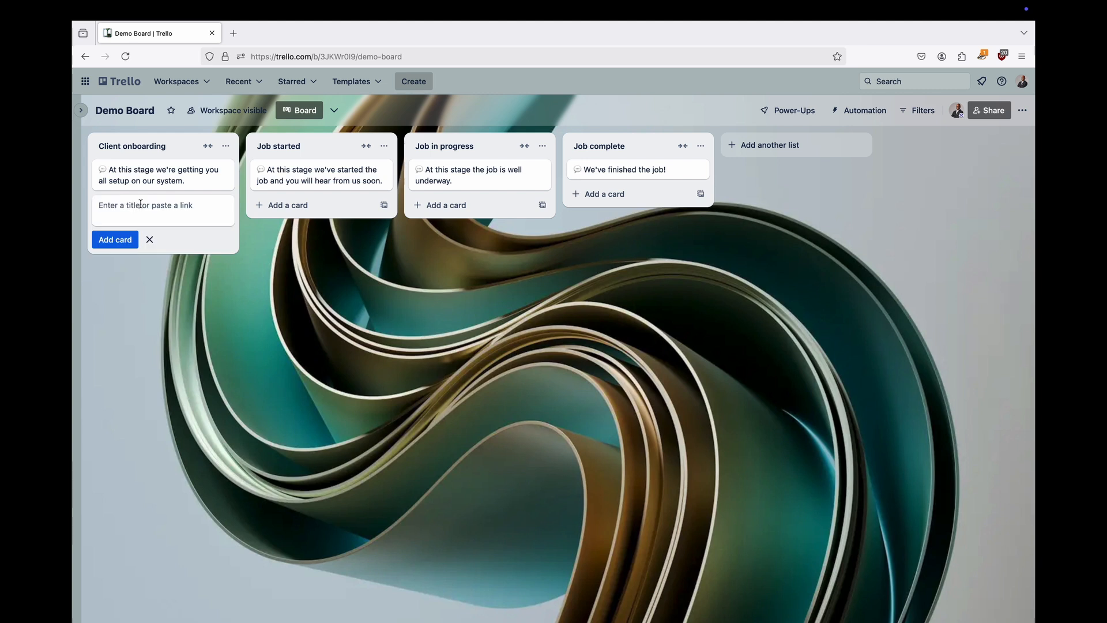
text(Job 1)
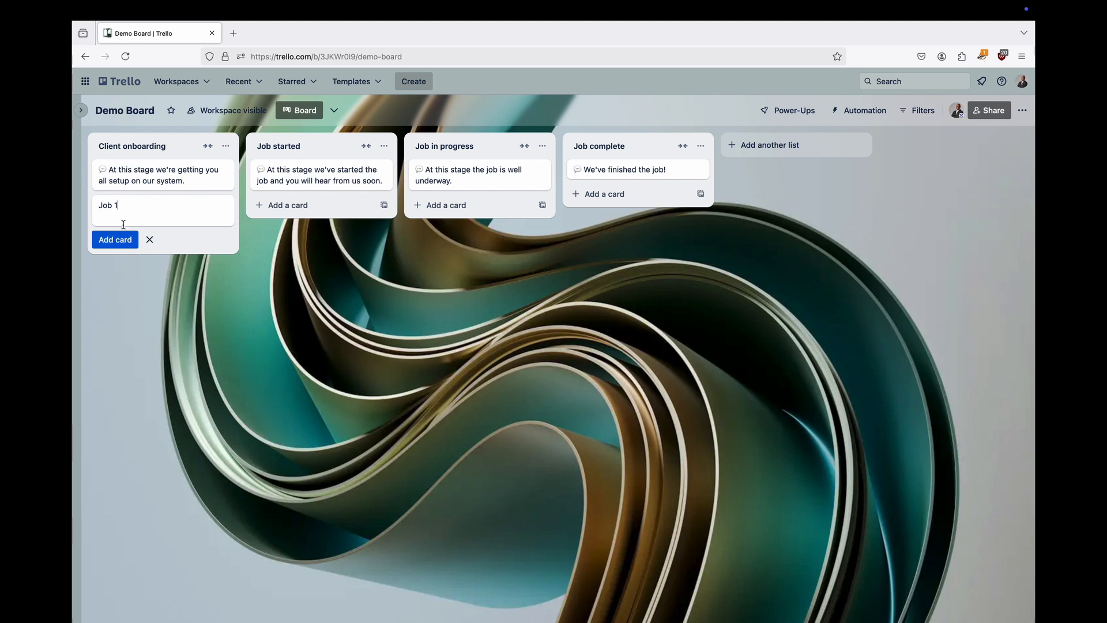
click(110, 239)
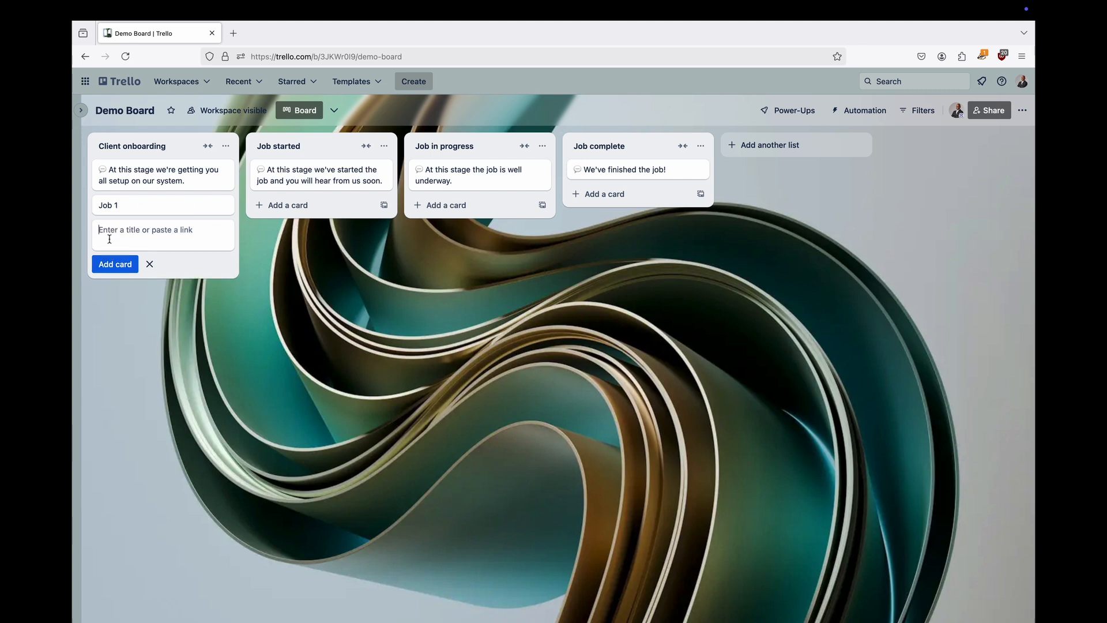
View the details of the Job 1 card and return to the board.
click(148, 208)
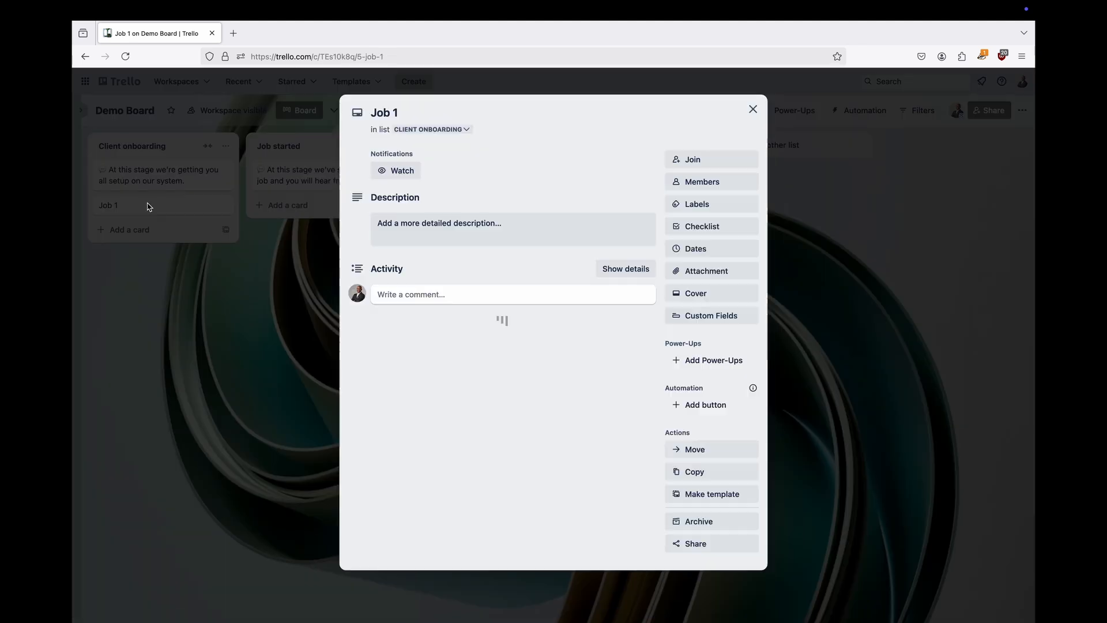
click(398, 113)
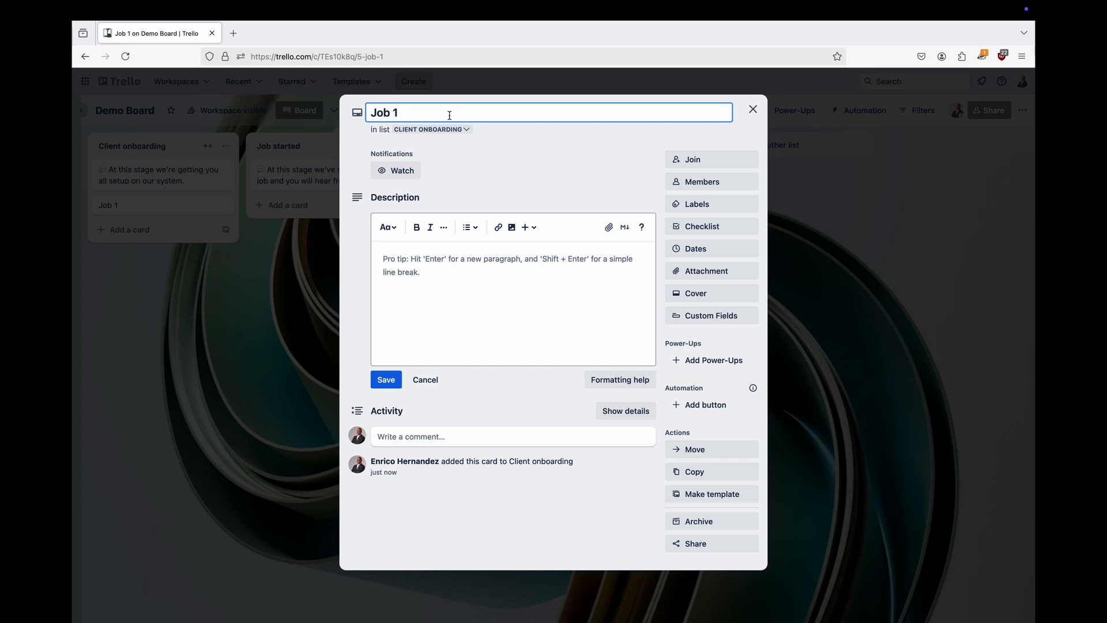
click(752, 109)
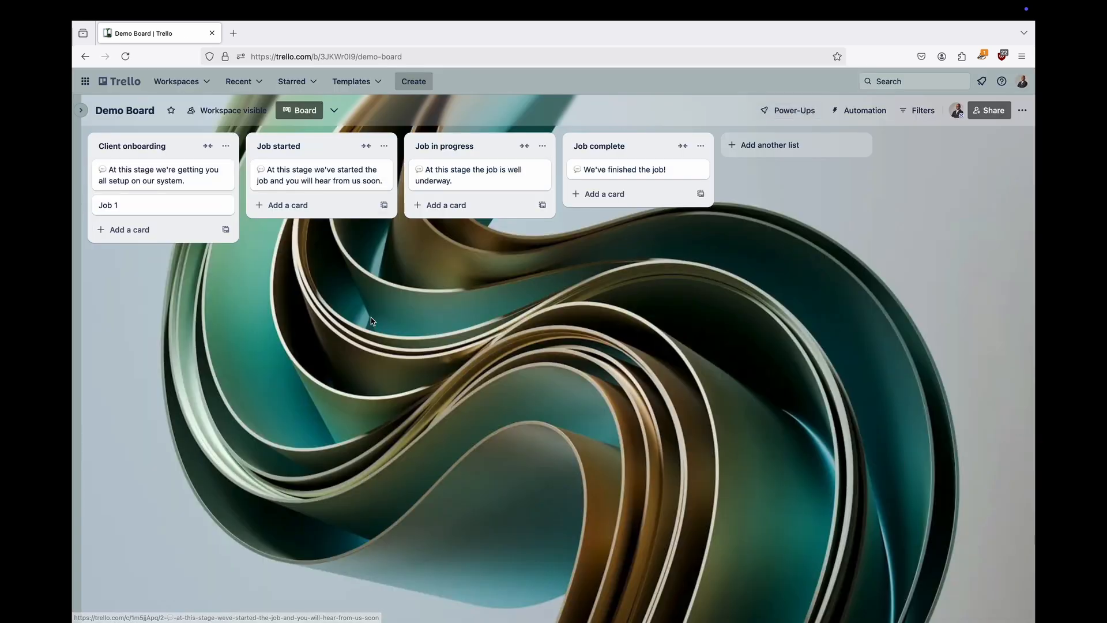
Move the Job 1 card to the Job complete list and back to Client onboarding.
drag(154, 207, 623, 189)
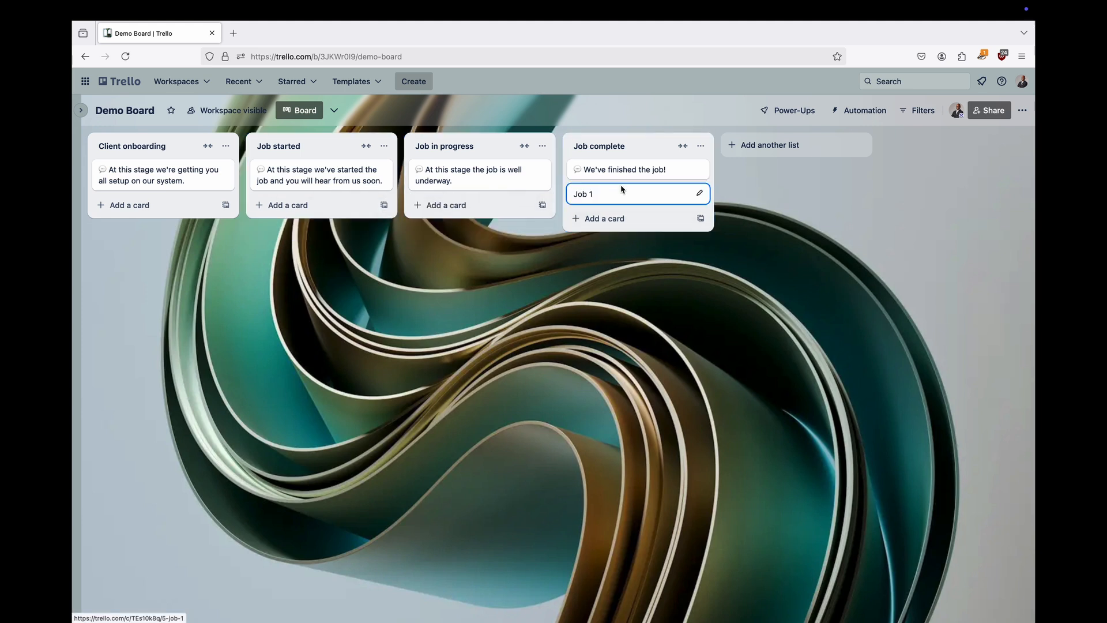
drag(621, 191, 209, 201)
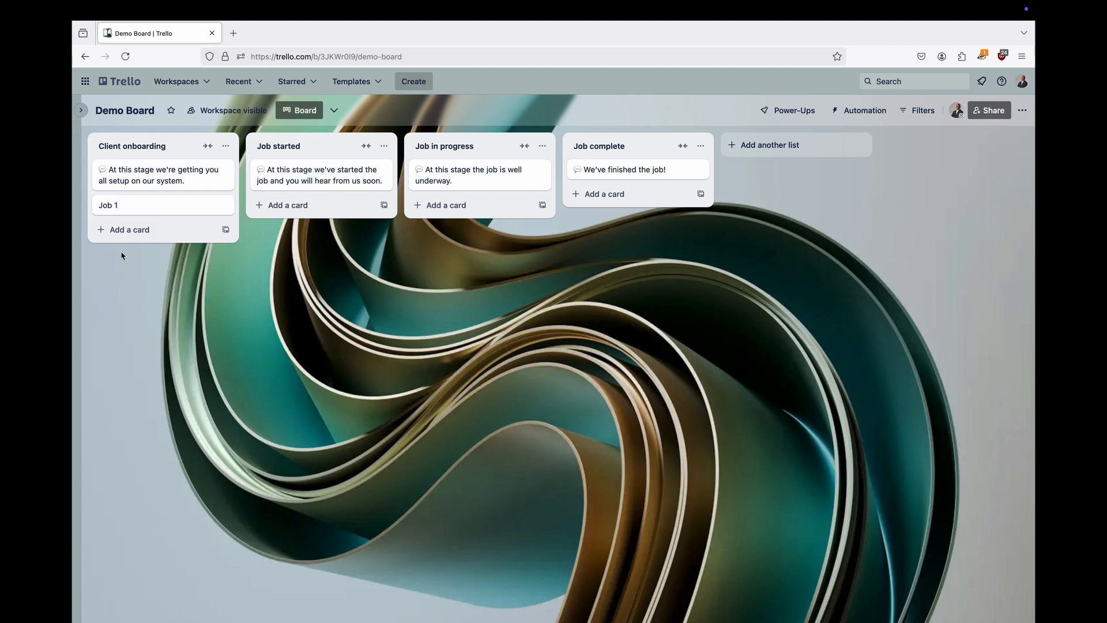
Give the Job 1 card in Client onboarding a yellow cover.
click(113, 209)
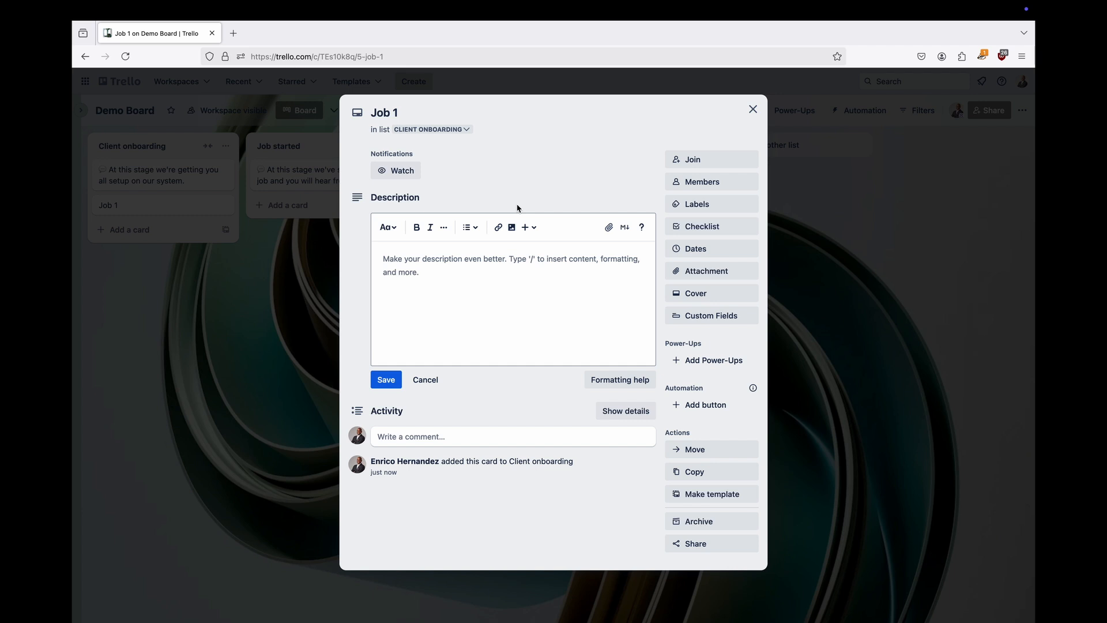
click(715, 292)
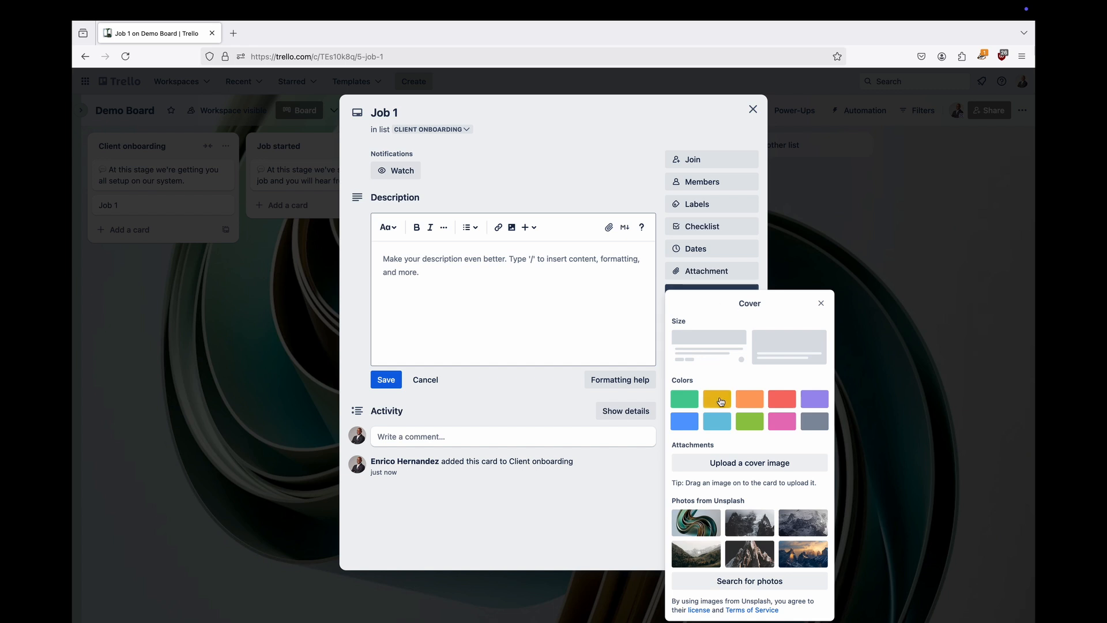
click(722, 404)
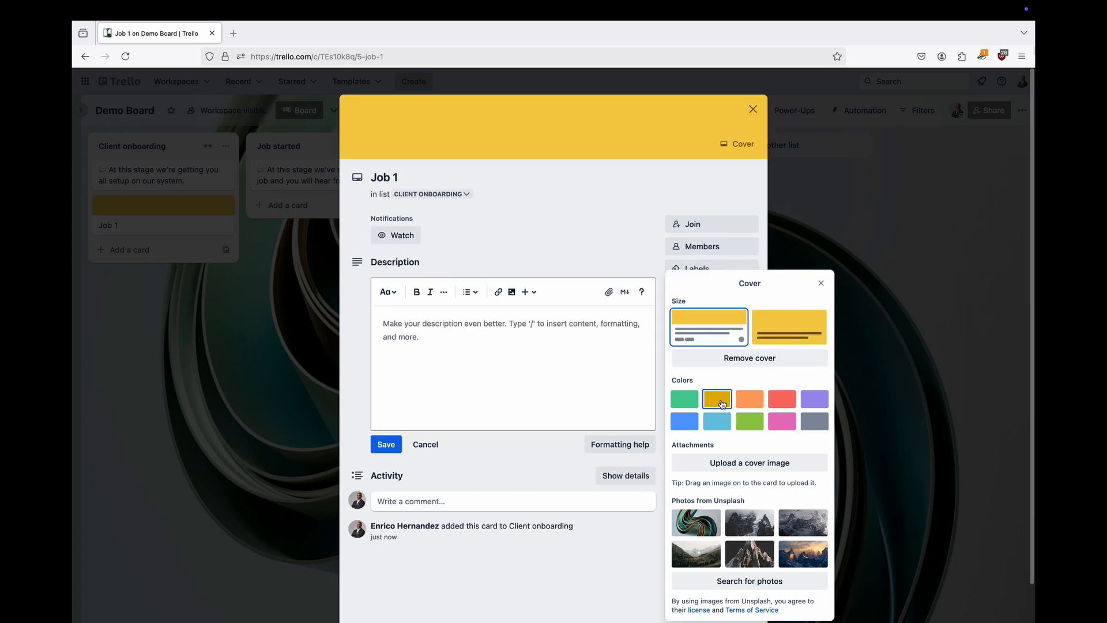
click(823, 287)
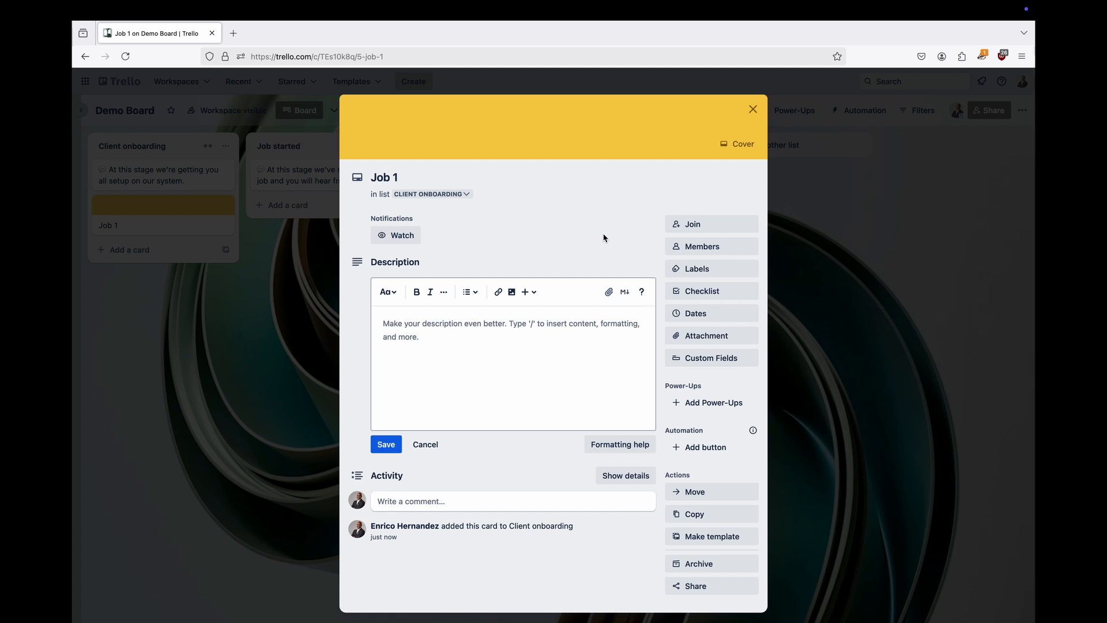
Add a checklist to the Job 1 card with a first item reading "Client proposal signed".
scroll(604, 237, down, 1)
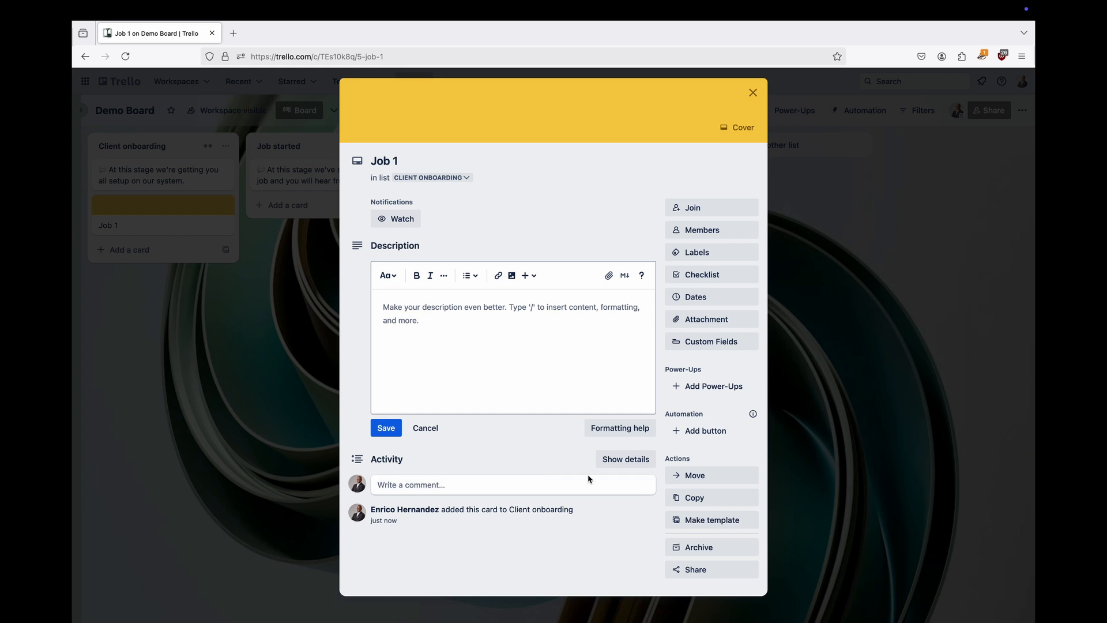
click(687, 278)
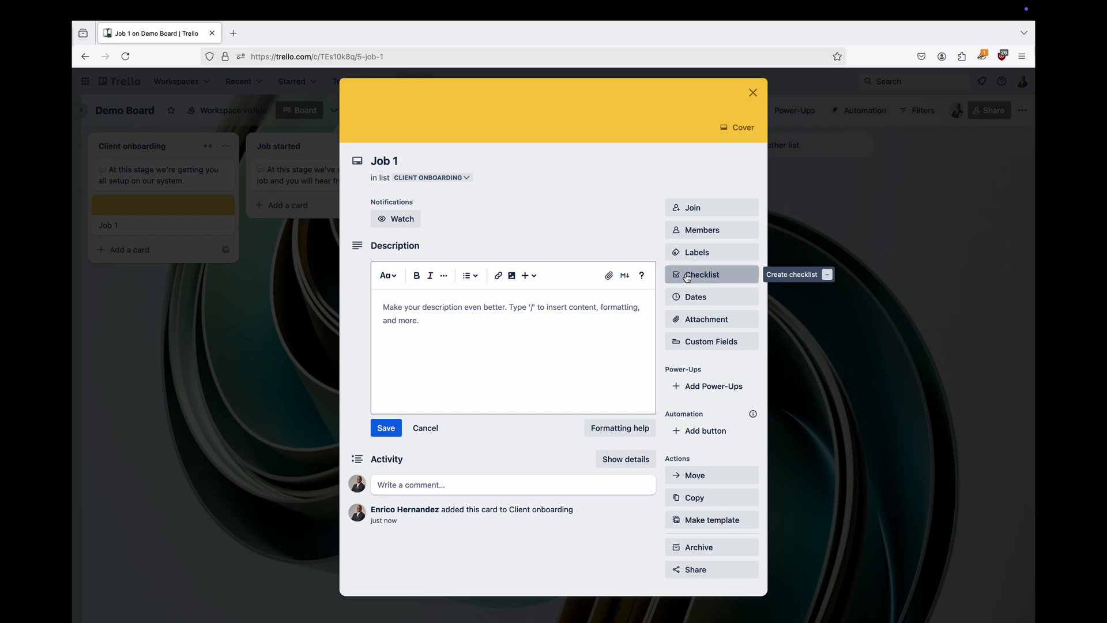
click(691, 370)
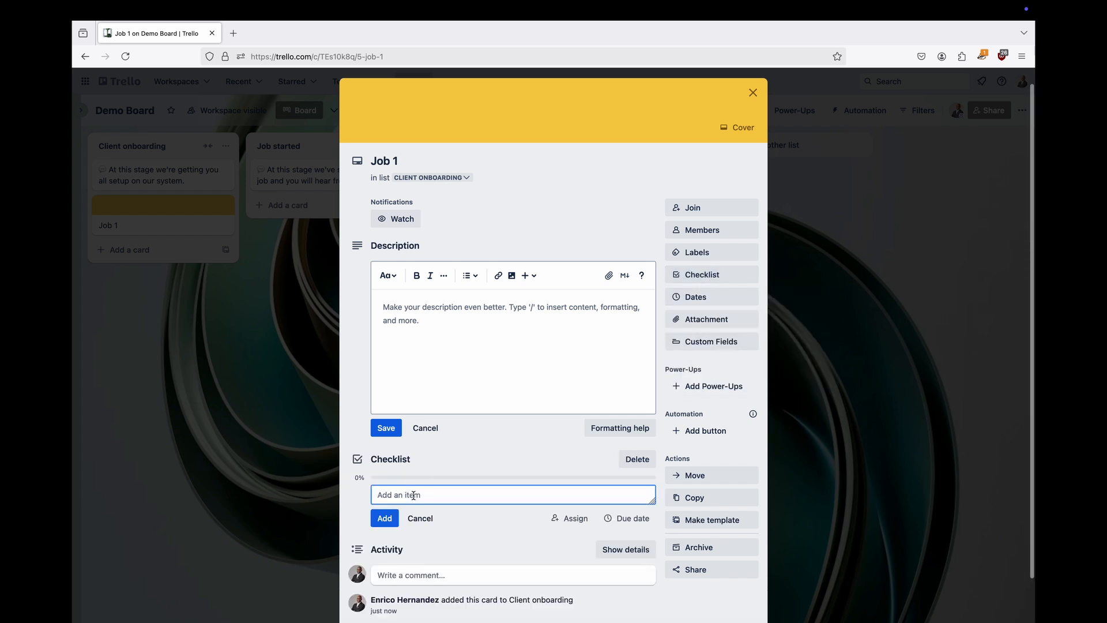
key(Caps_Lock)
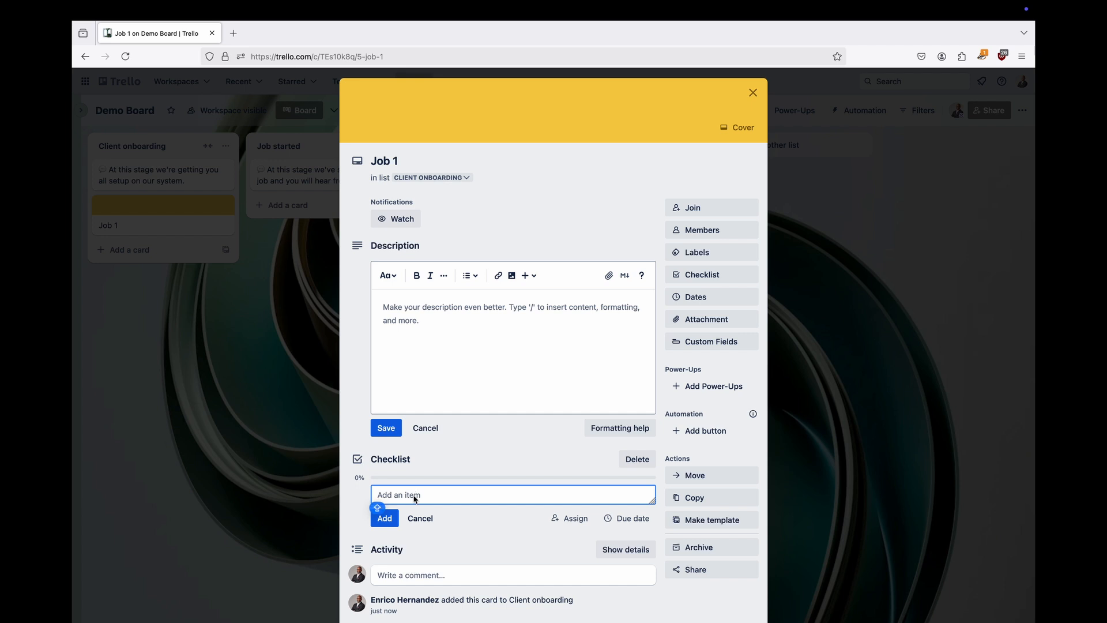
text(Cl)
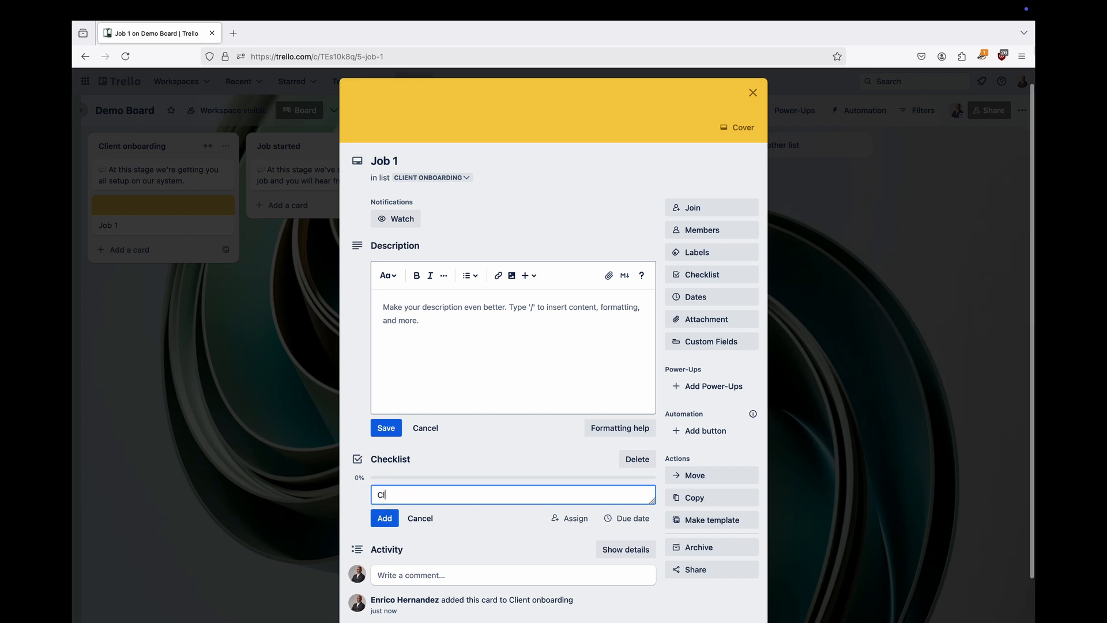
text(ient proposal signed)
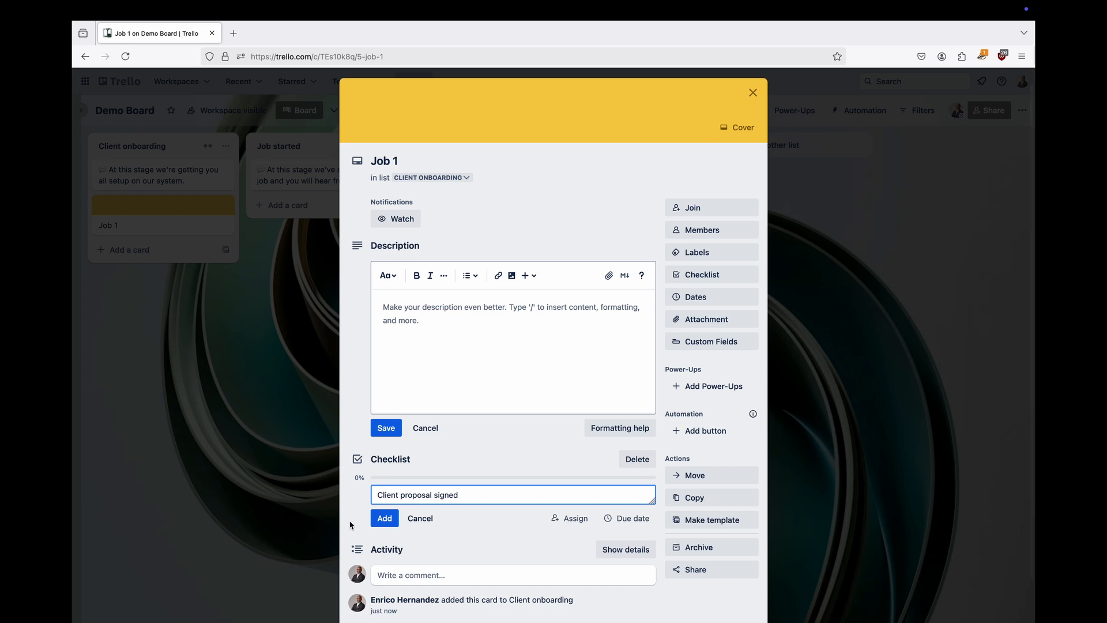
click(374, 524)
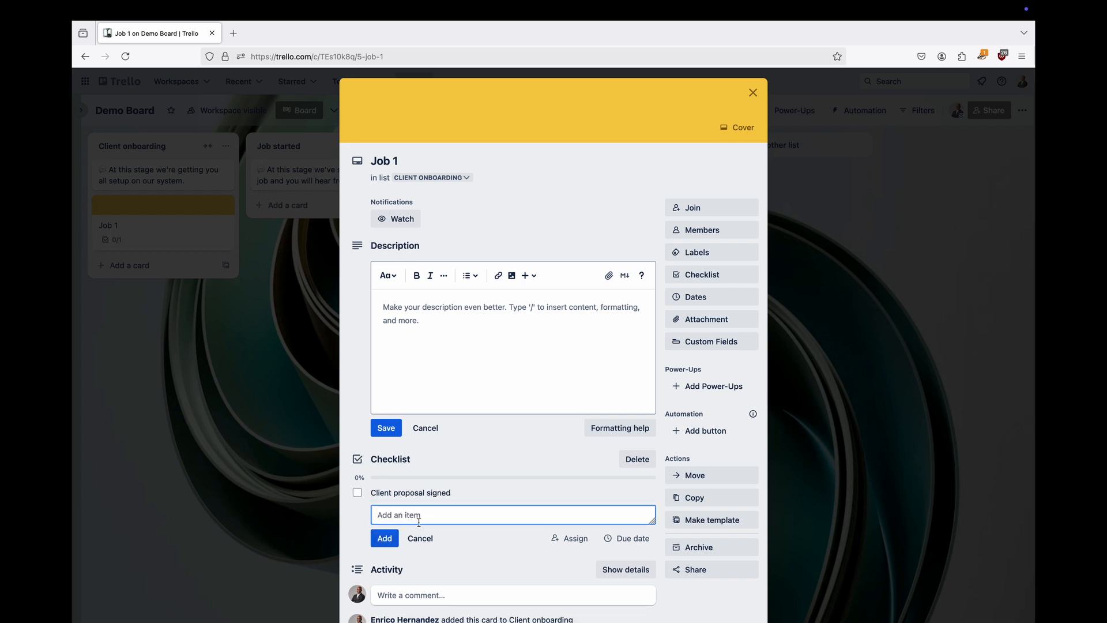
Add a checklist item "Proposal issued" and place it above "Client proposal signed".
text(Proposal issued)
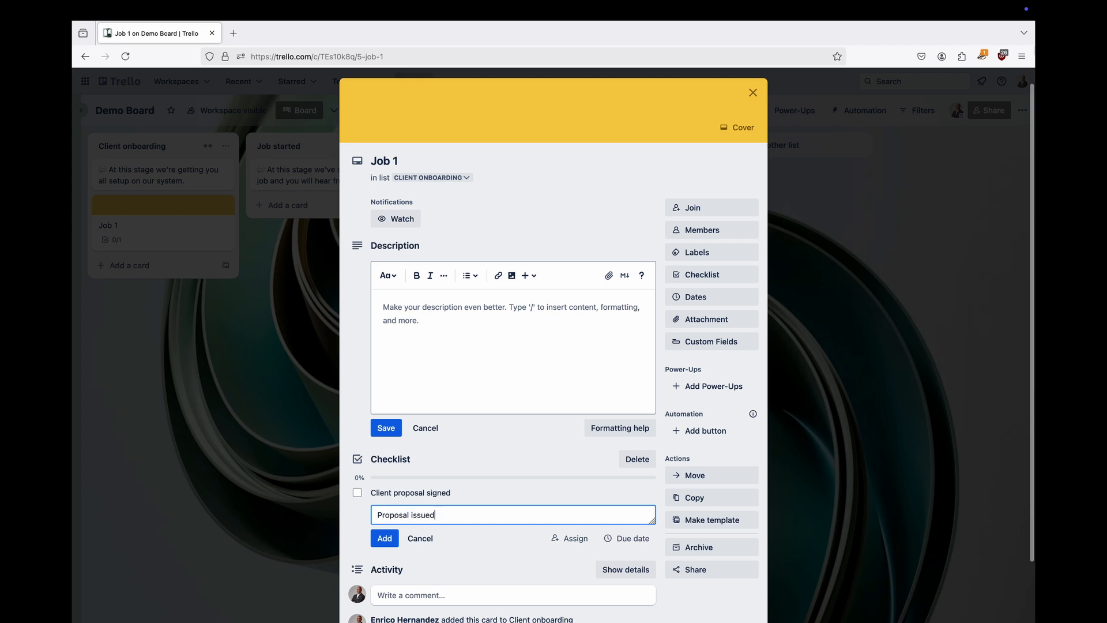
key(Return)
drag(397, 512, 396, 493)
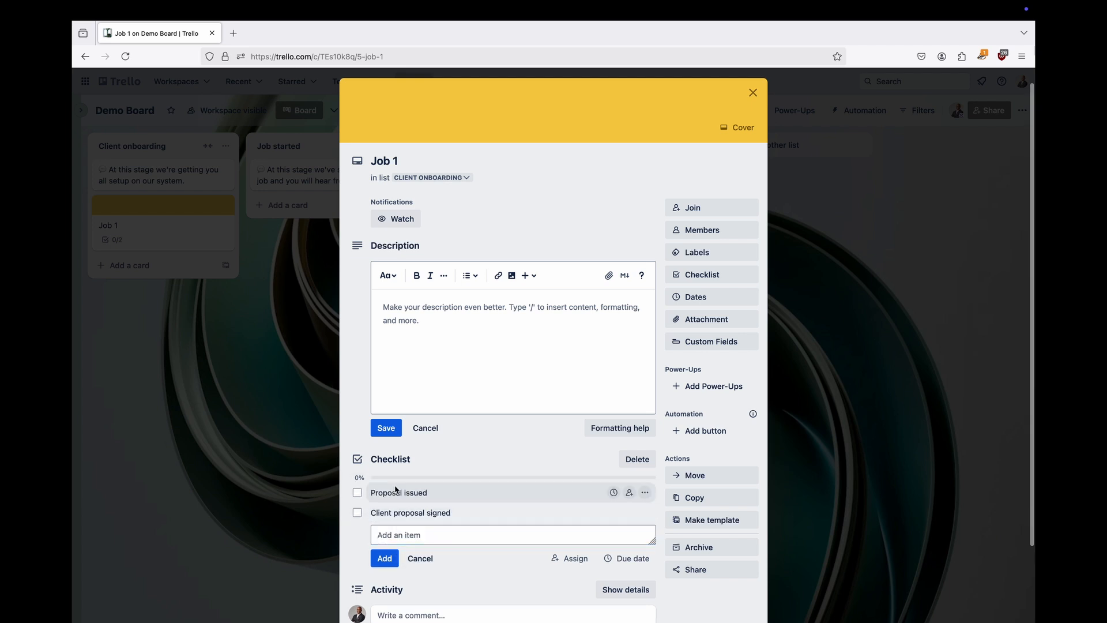
Add "Client onboarding call" as the last checklist item and finish adding items.
click(397, 534)
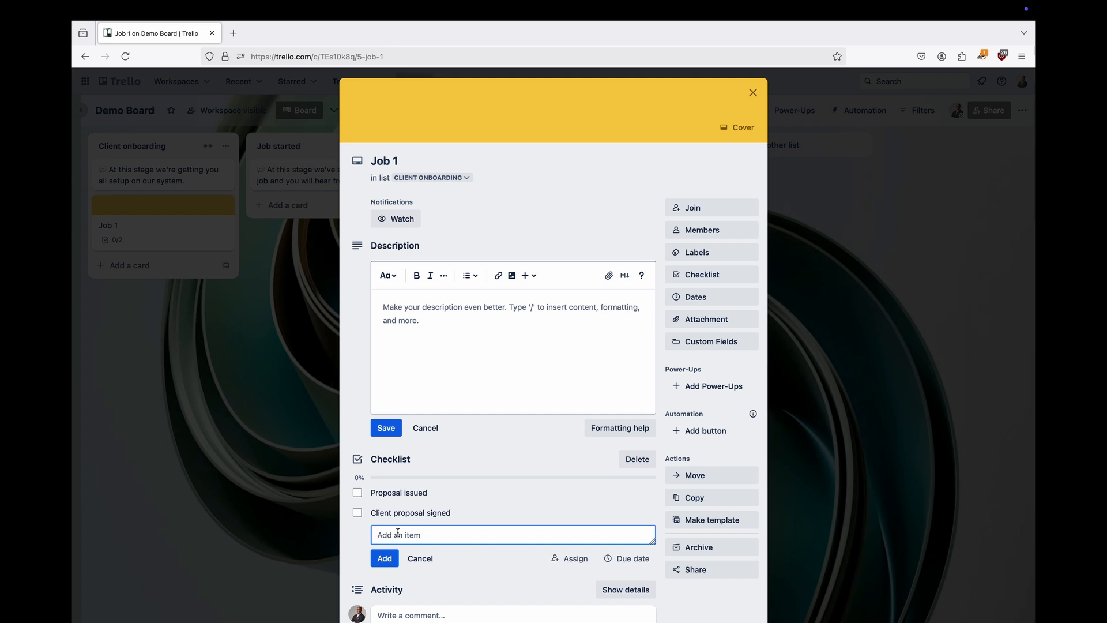
key(Caps_Lock)
text(Client onb)
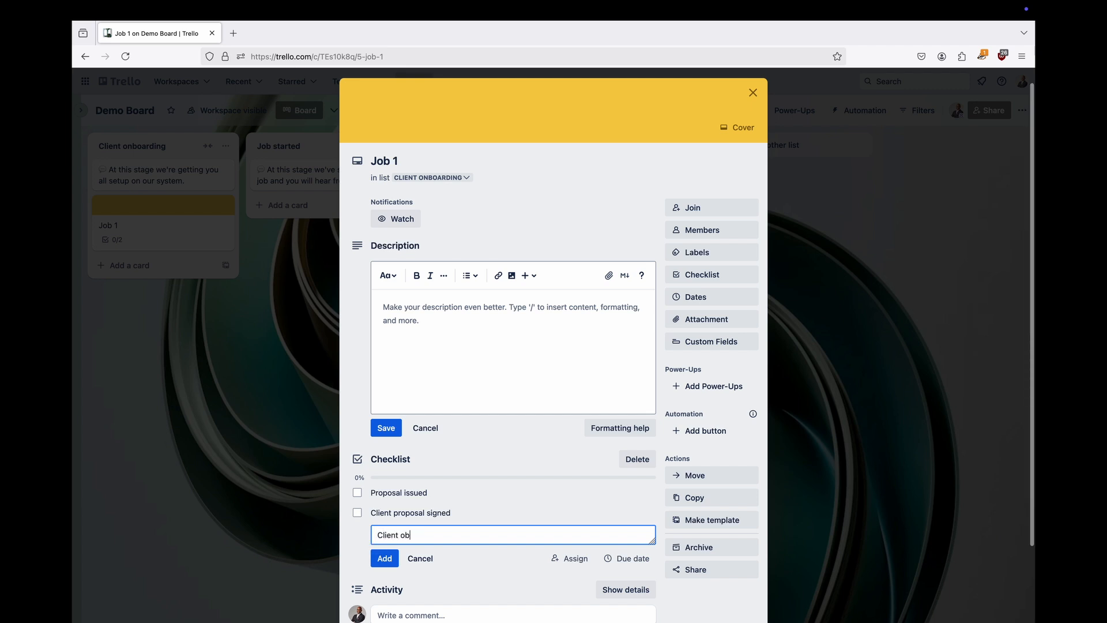
text(oarding call)
click(385, 558)
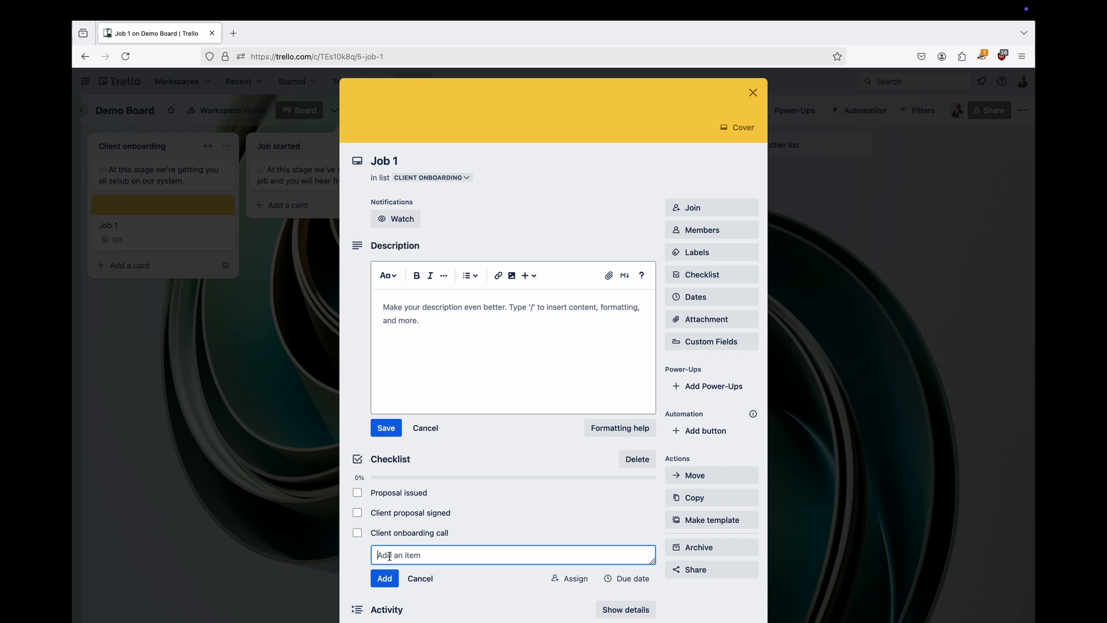
key(Caps_Lock)
scroll(390, 555, down, 3)
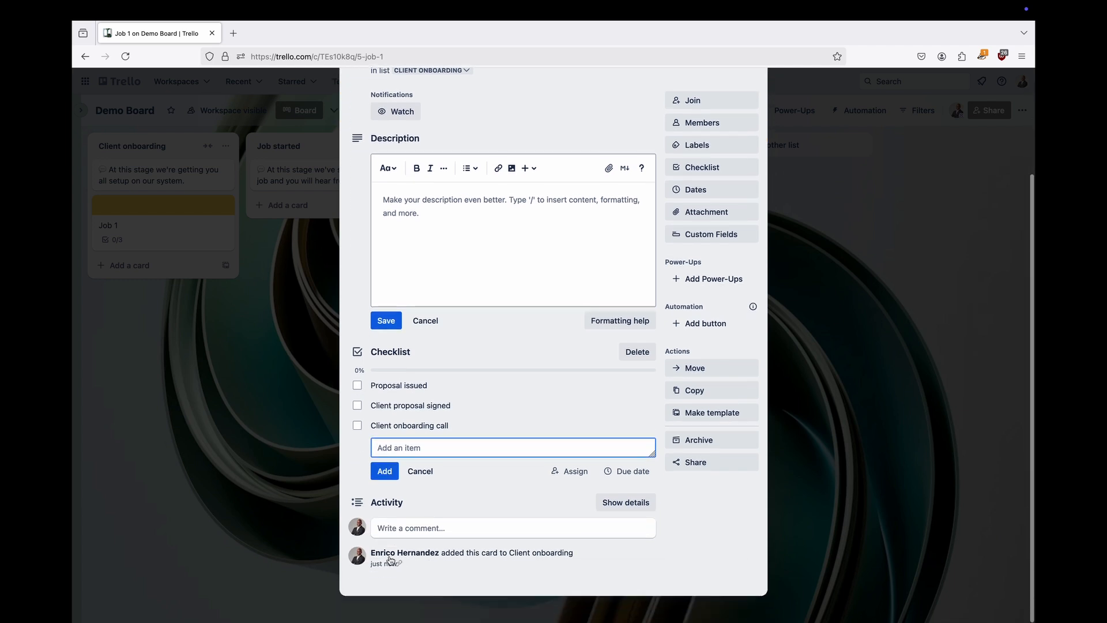
click(416, 472)
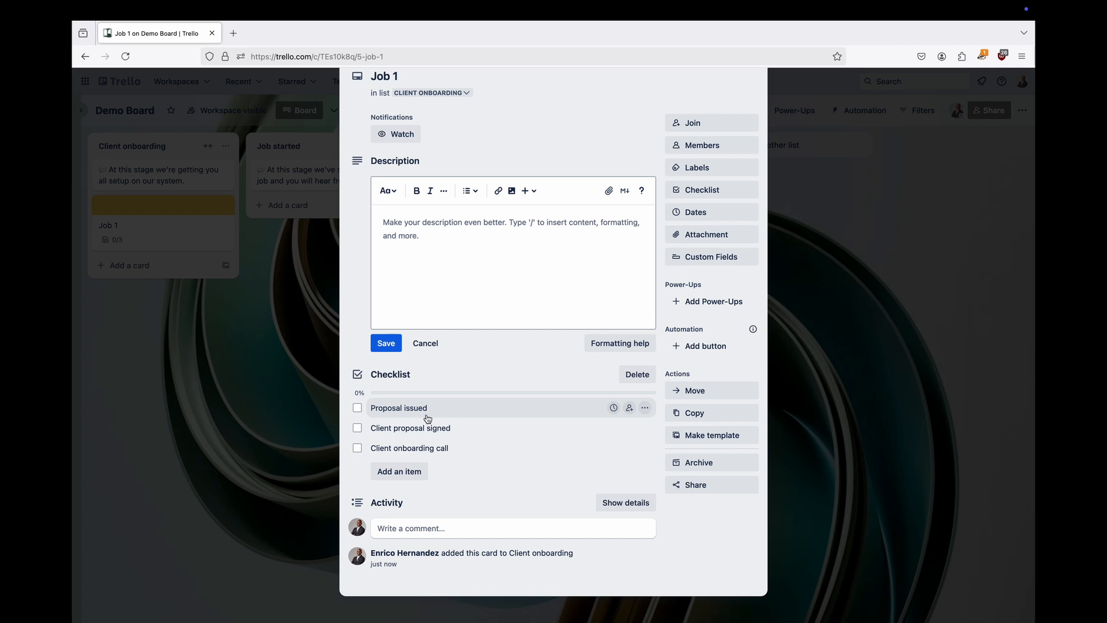
Mark Proposal issued, Client proposal signed and Client onboarding call as complete in the checklist.
click(357, 408)
click(357, 428)
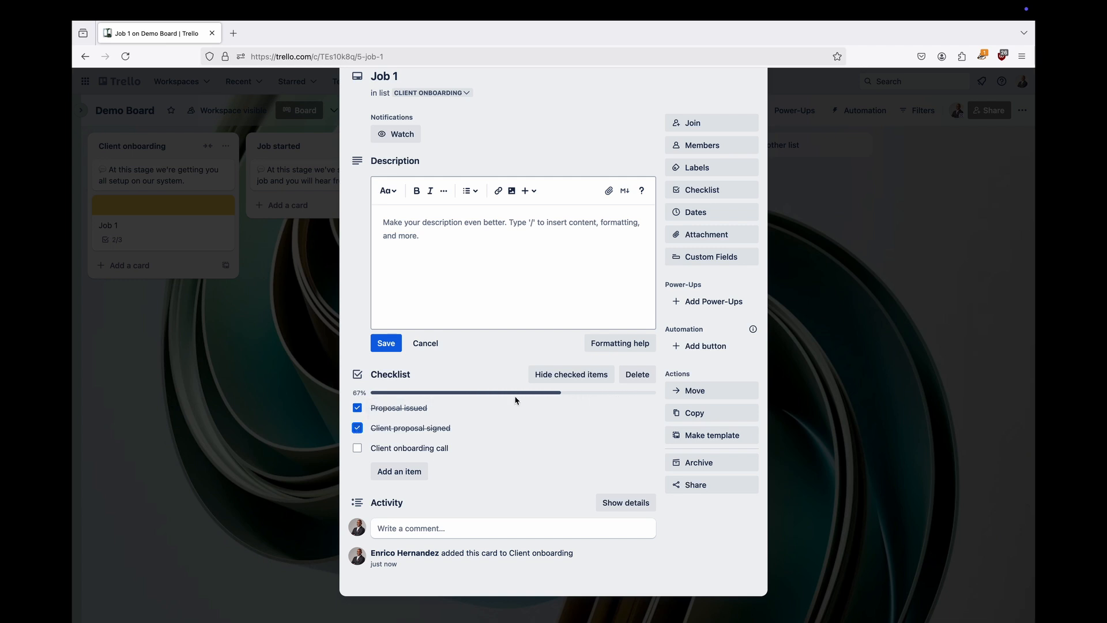
click(357, 448)
Uncheck Client proposal signed and Client onboarding call in the checklist and return to the board.
click(357, 428)
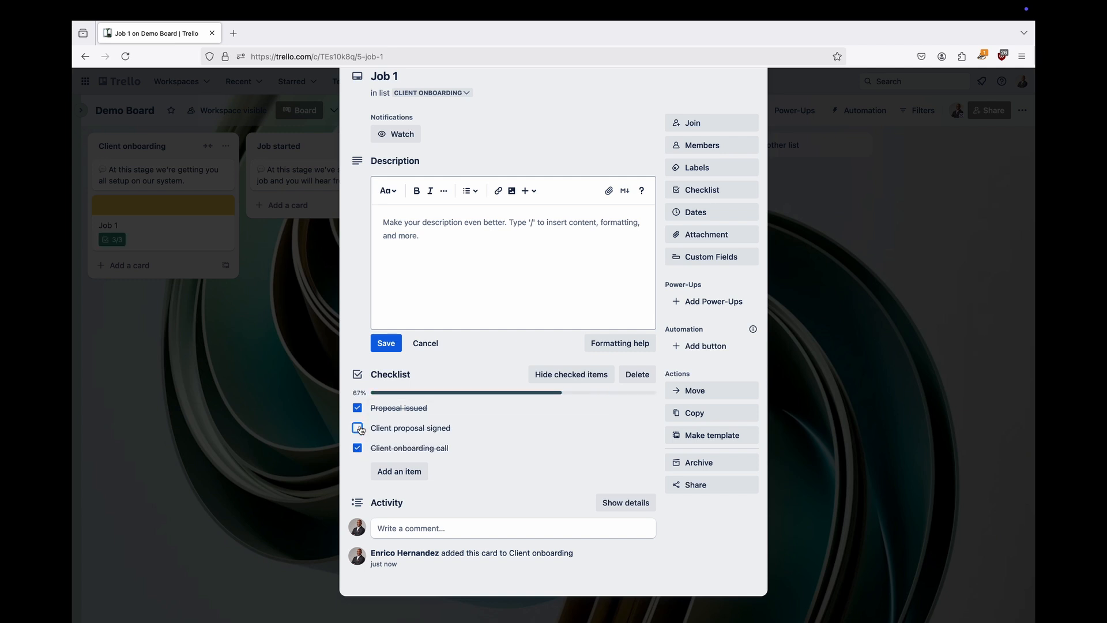
click(357, 448)
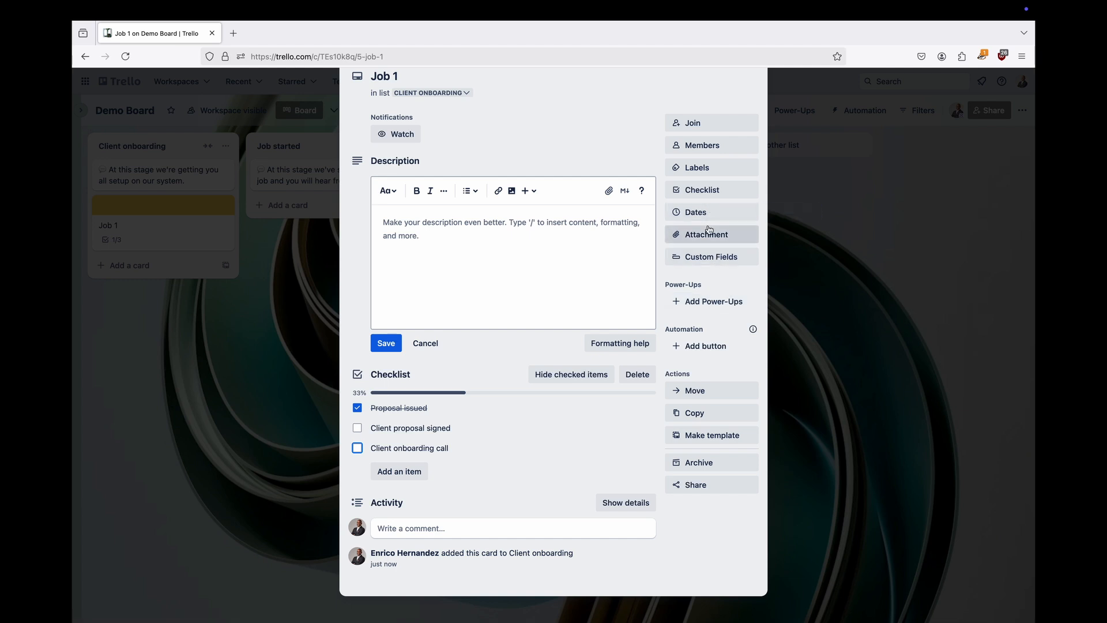
scroll(647, 279, up, 2)
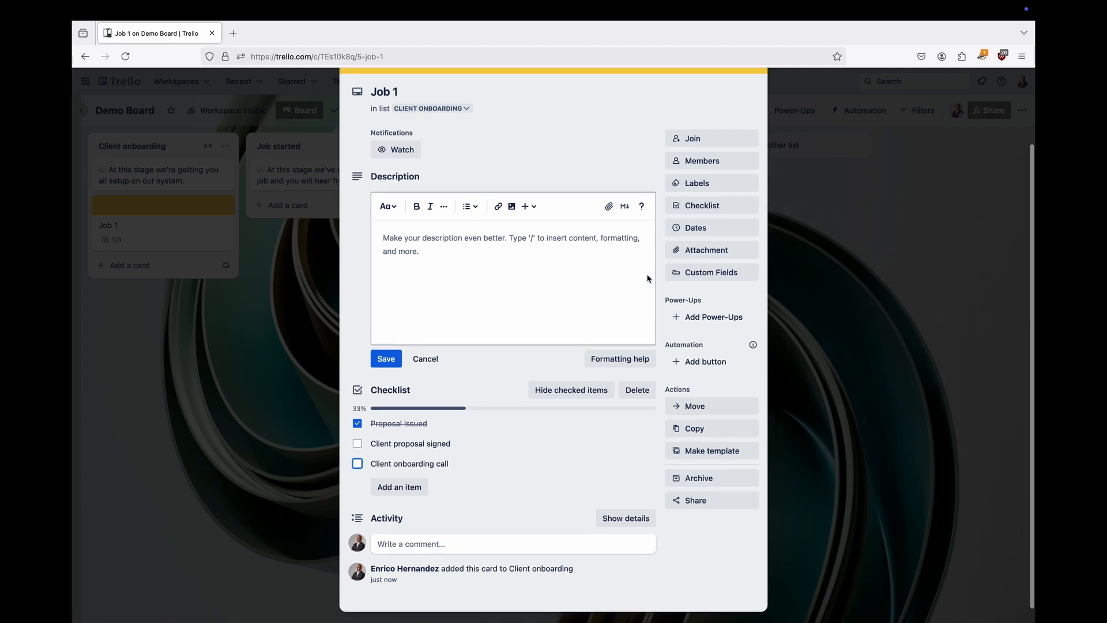
scroll(742, 122, up, 2)
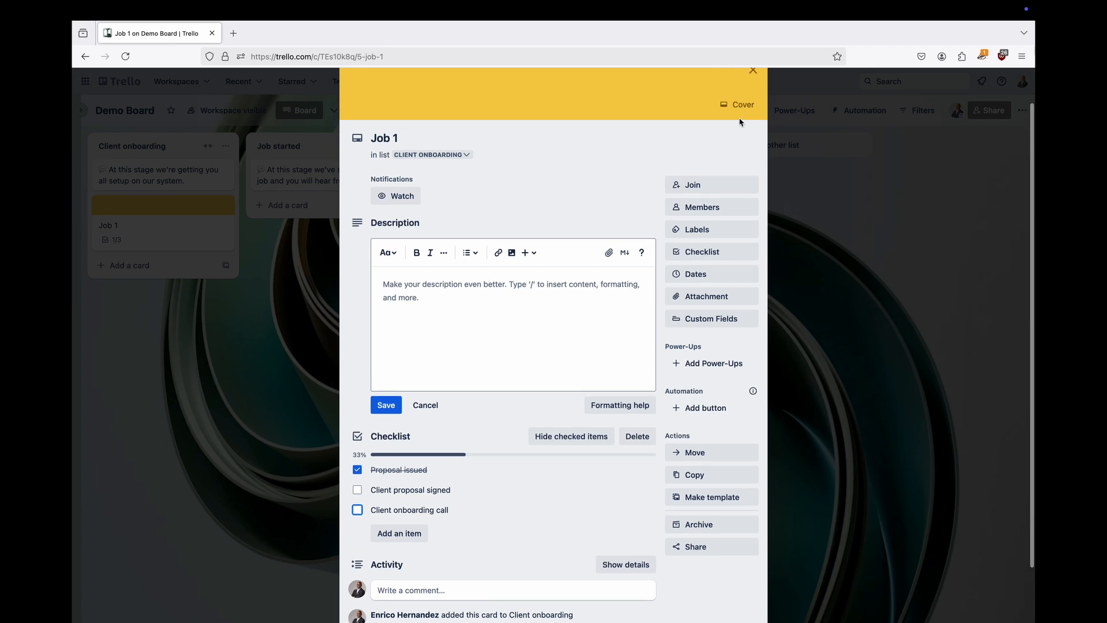
click(752, 79)
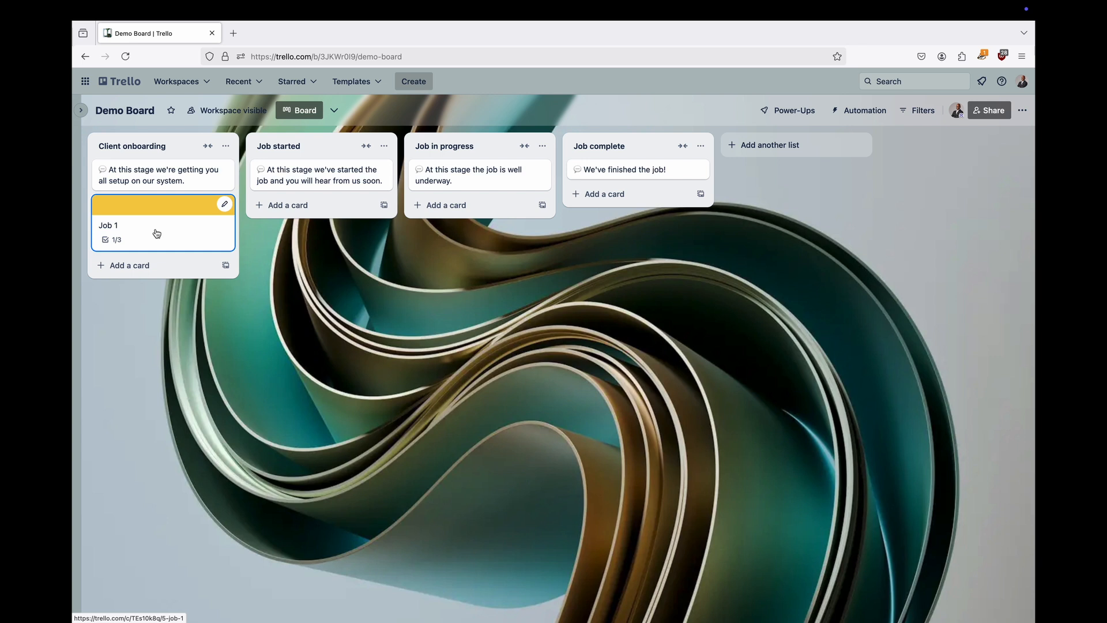
Replace the Job 1 card's cover with the Unsplash photo of a dark, pointed mountain peak and return to the board.
click(224, 204)
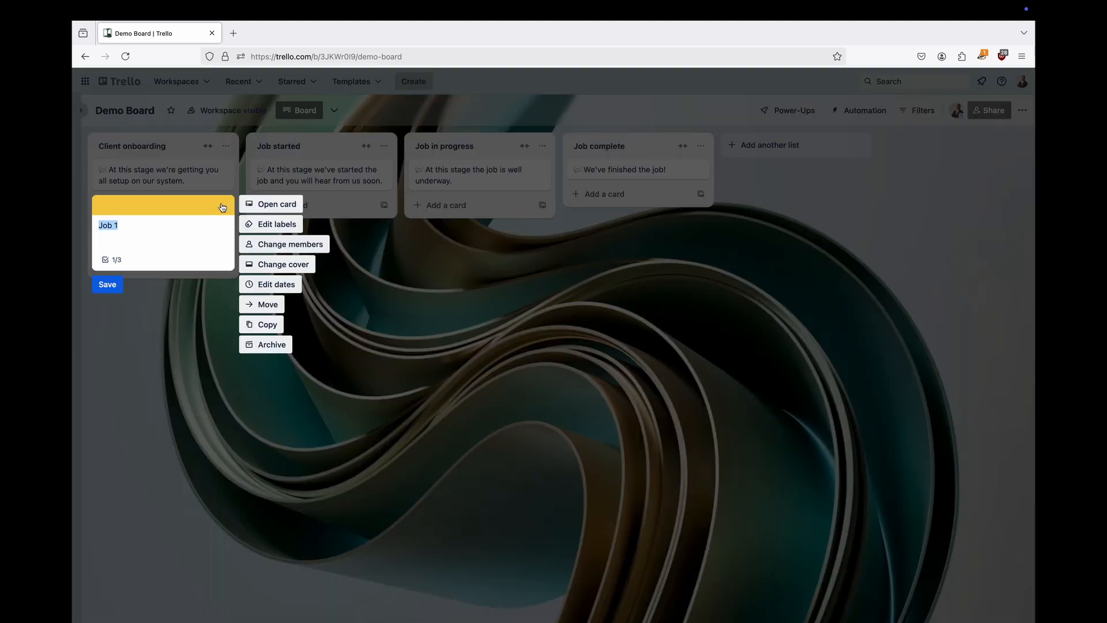
click(254, 206)
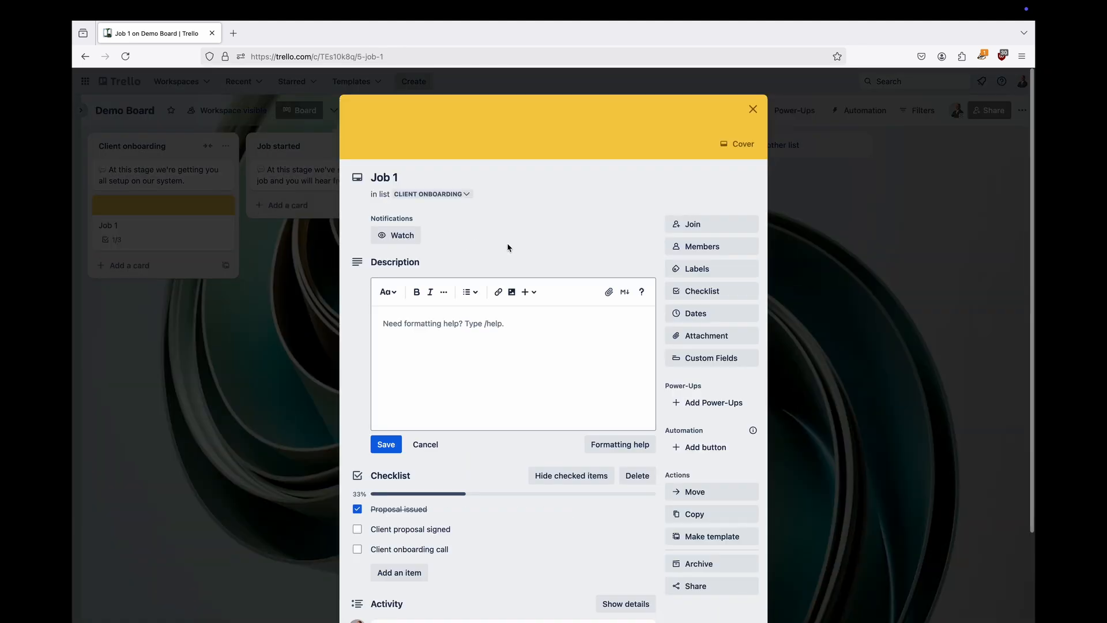
click(737, 144)
click(753, 411)
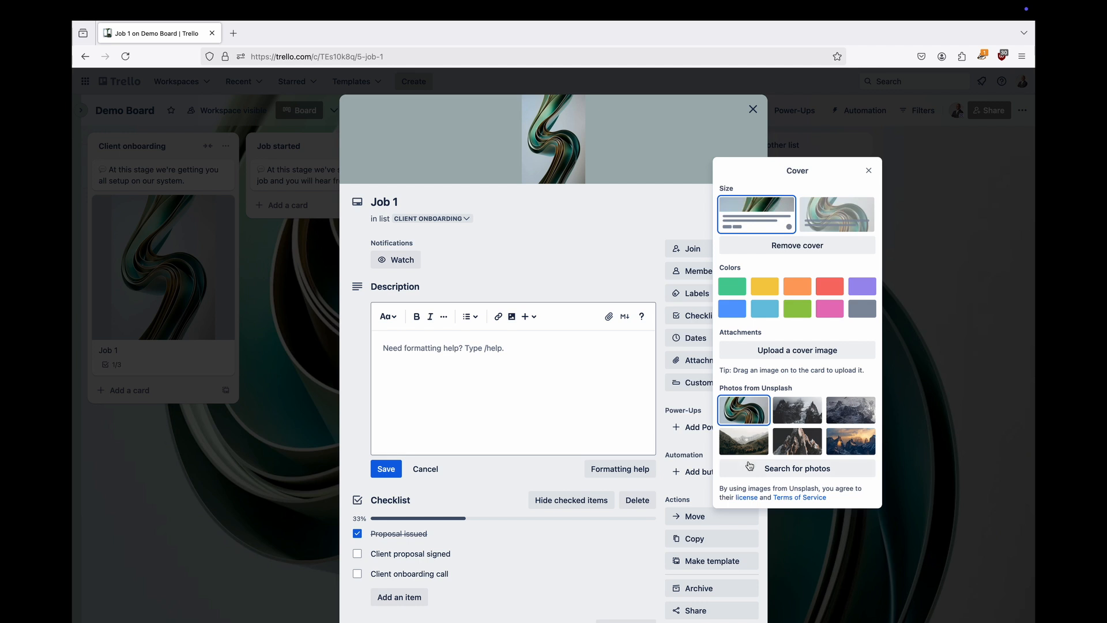
click(787, 443)
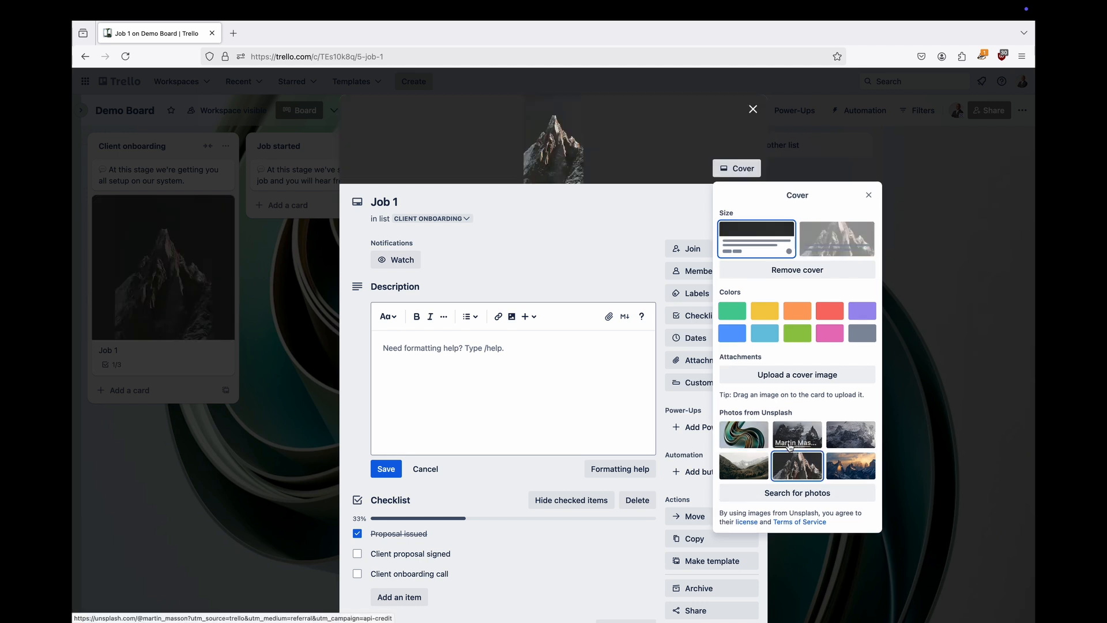
key(Escape)
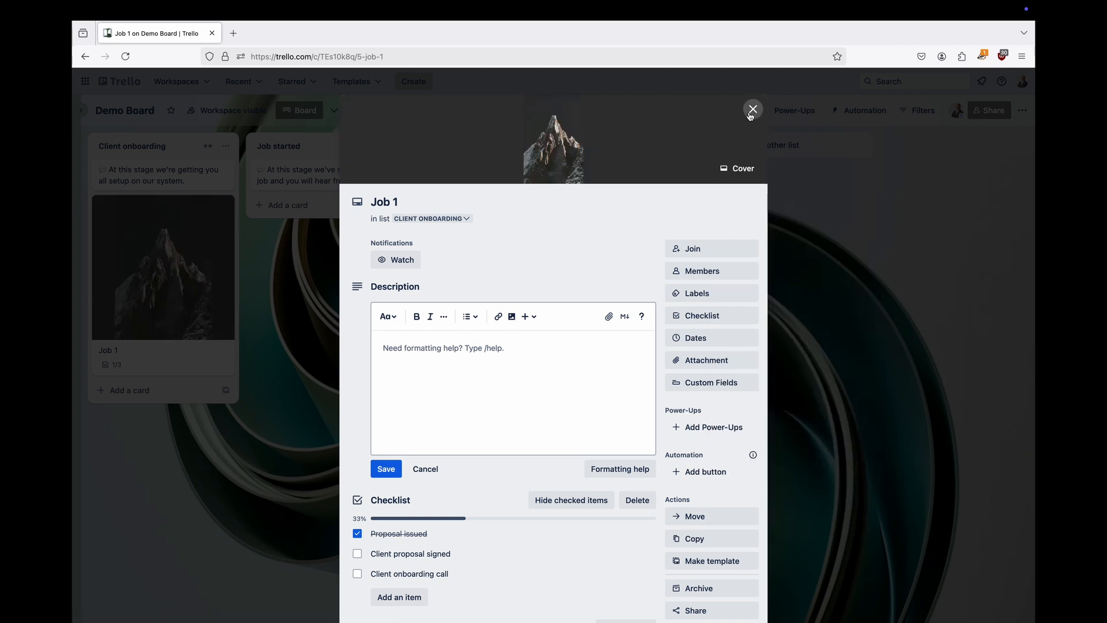
click(752, 111)
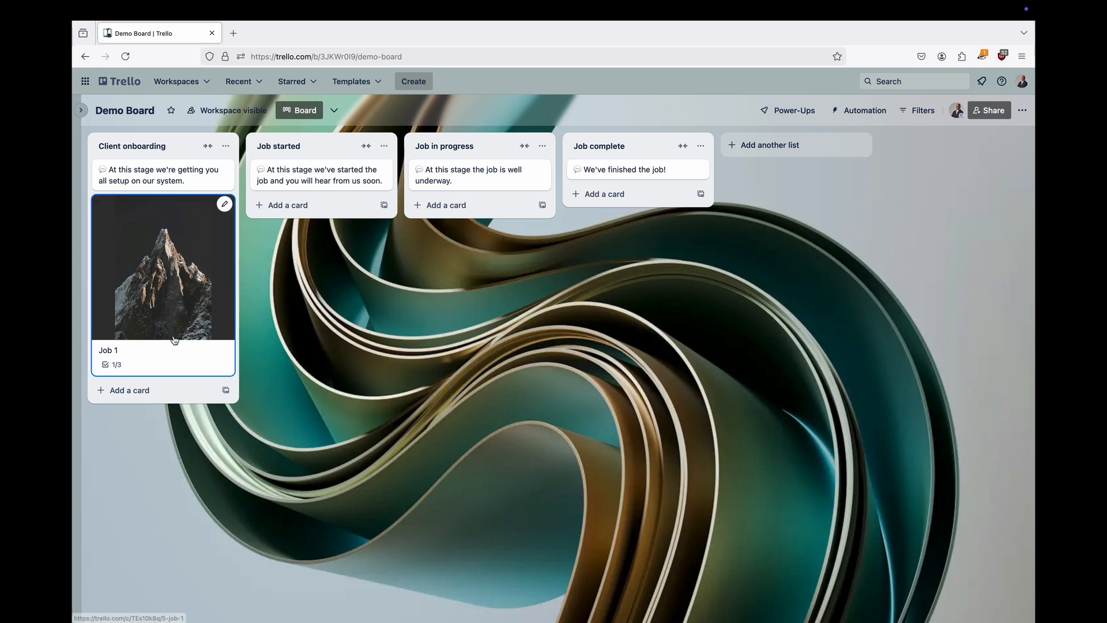
drag(165, 295, 162, 243)
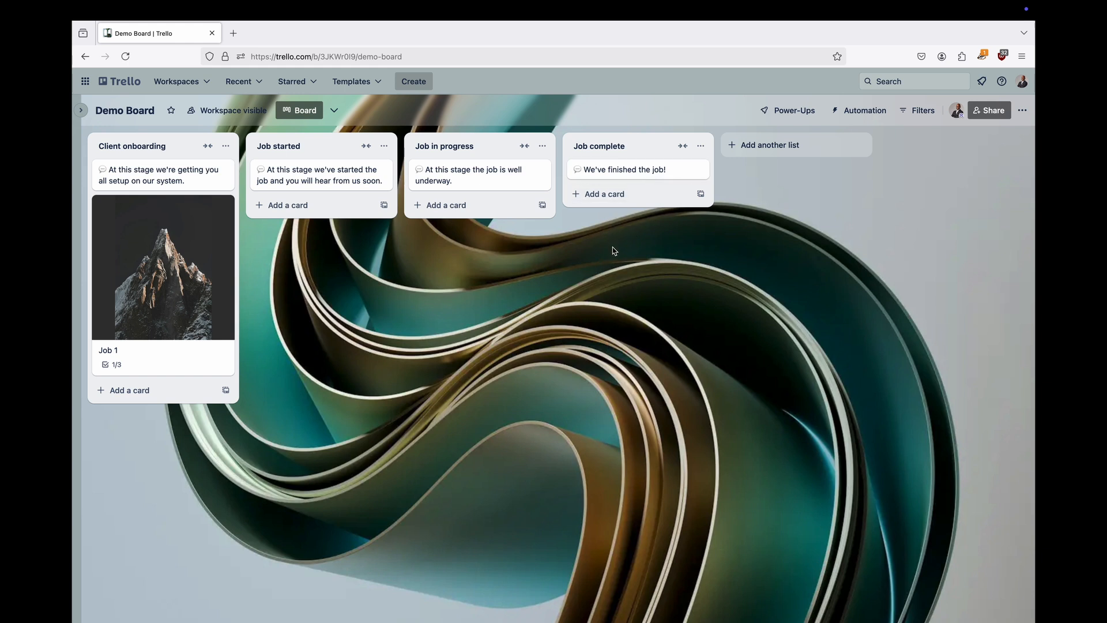
Give the "We've finished the job!" card a due date of 01/12/2024 at 09:37 with a 1 Day before reminder, and close it.
click(669, 176)
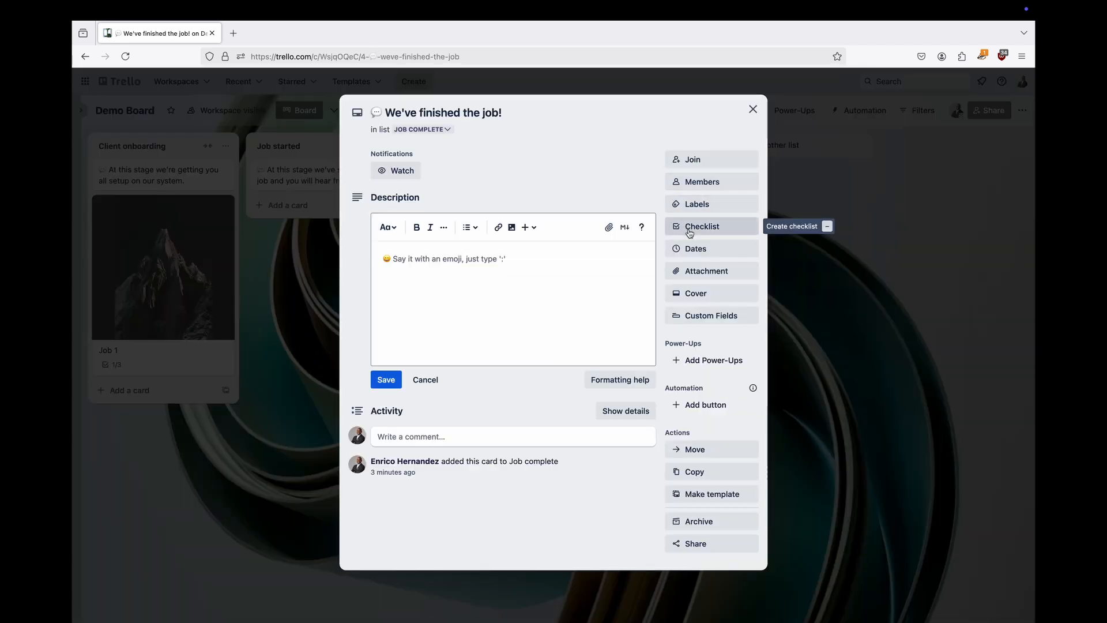
click(697, 249)
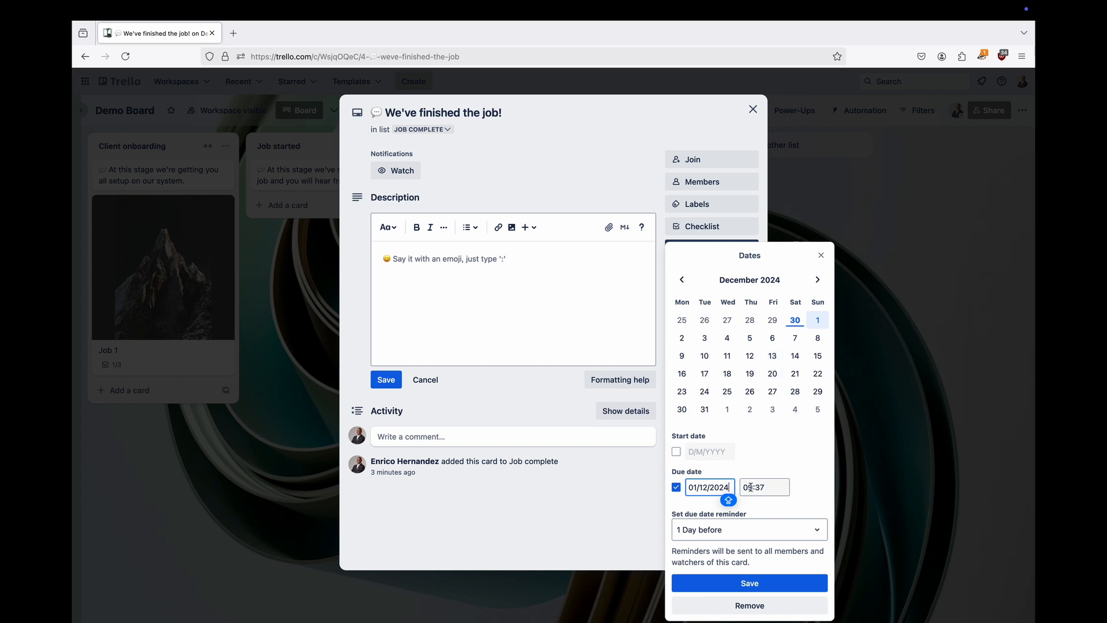
click(741, 585)
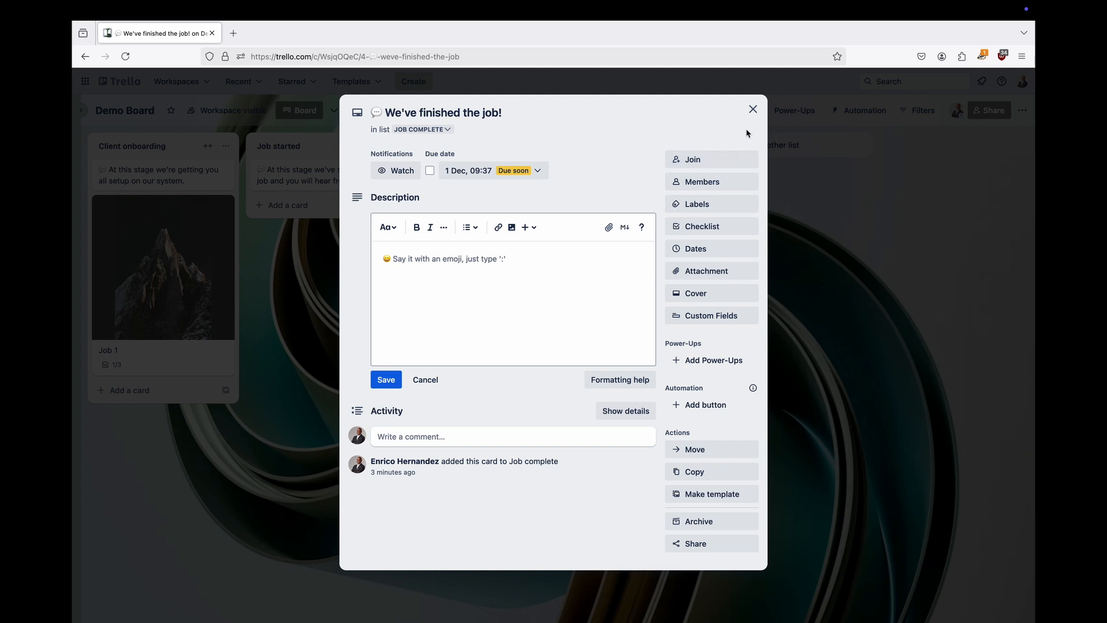
click(752, 109)
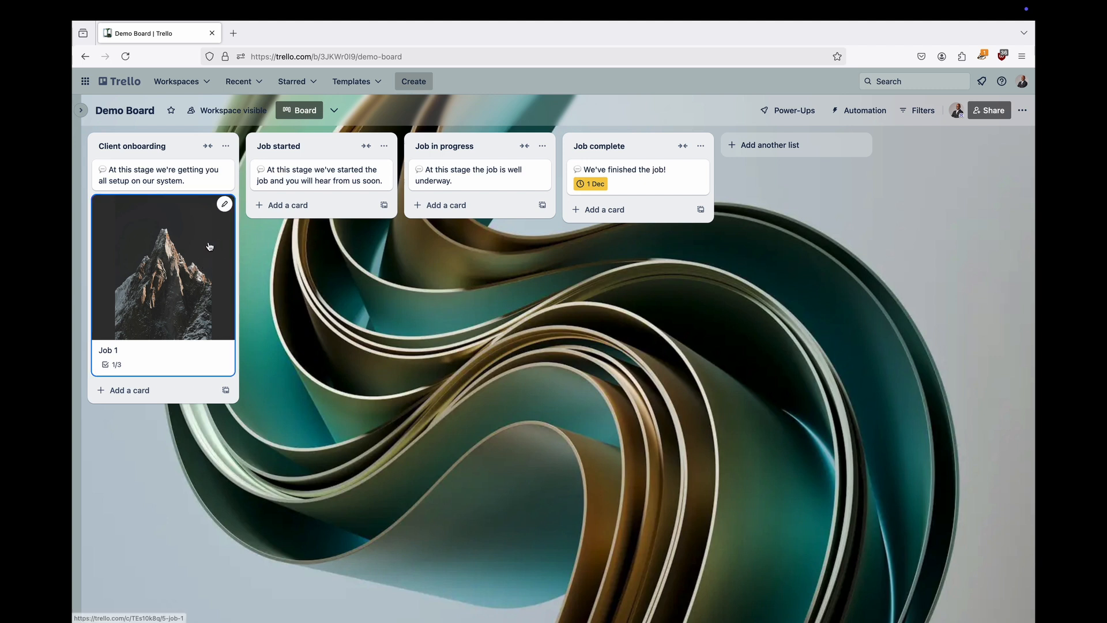
Move the Job 1 card to Job in progress and on to Job complete, and return it to Client onboarding.
drag(203, 243, 521, 179)
drag(513, 236, 670, 360)
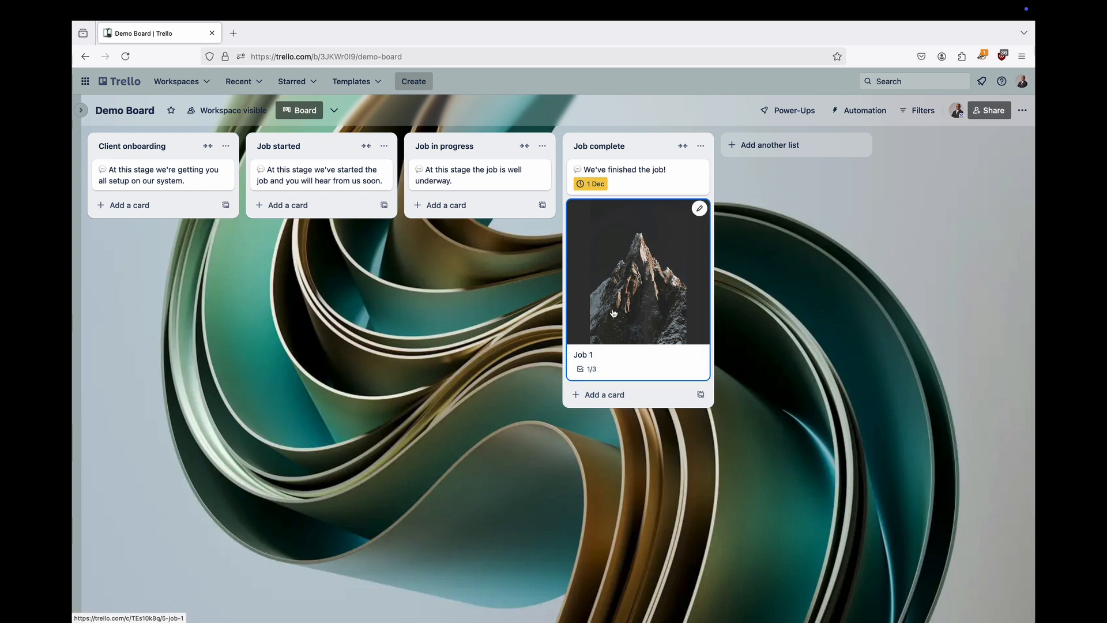
drag(612, 314, 150, 312)
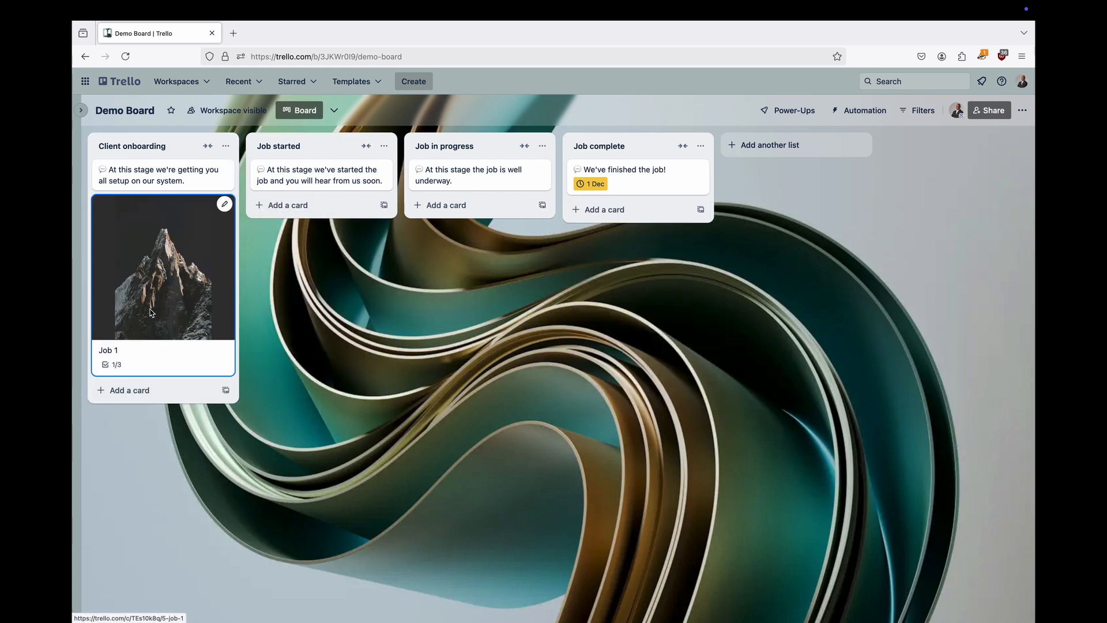
Change the board's visibility from Workspace to Public and confirm making it public.
click(217, 115)
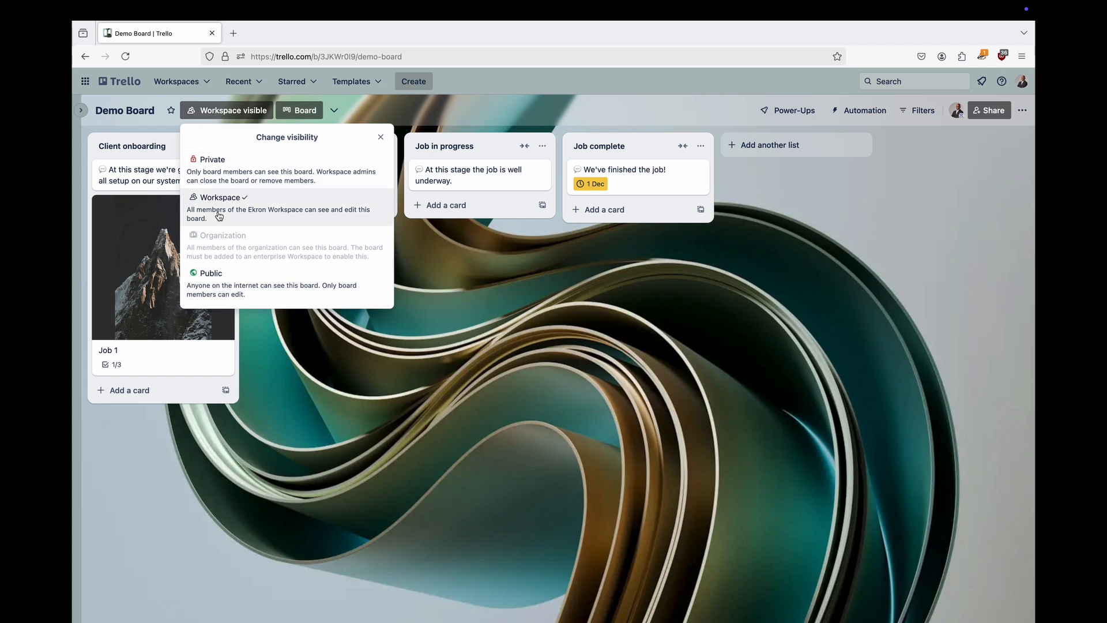
click(222, 288)
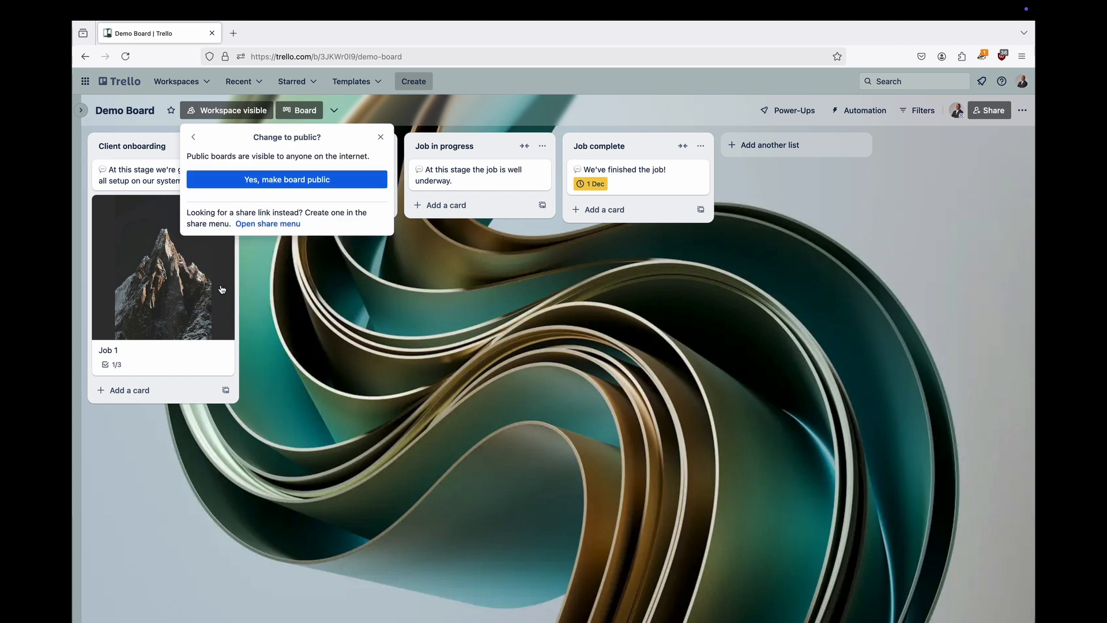
click(234, 182)
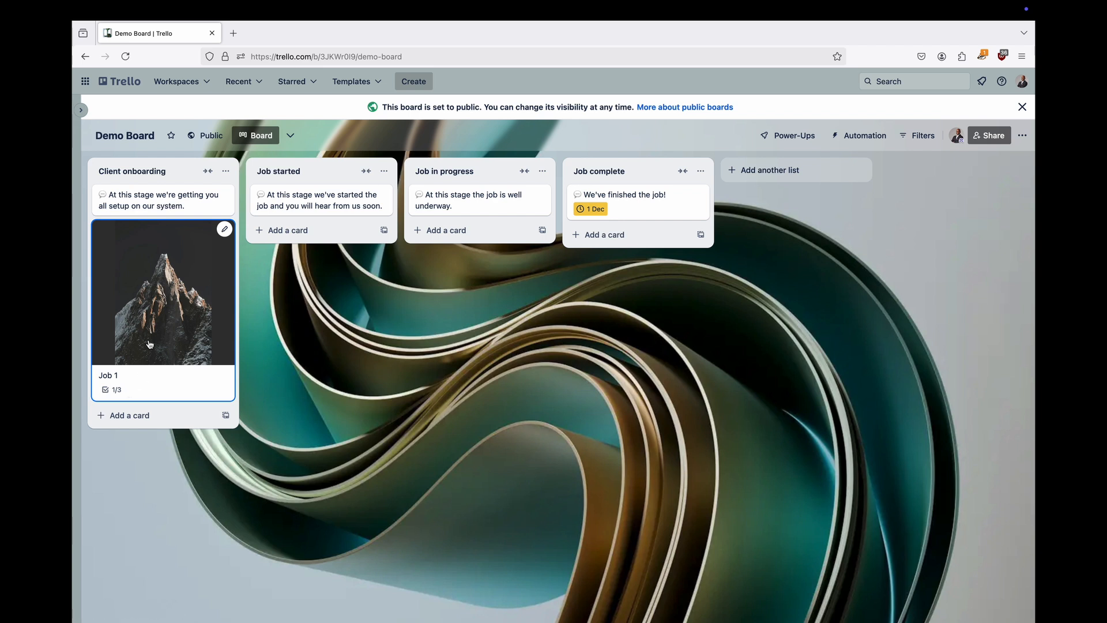
drag(149, 344, 138, 317)
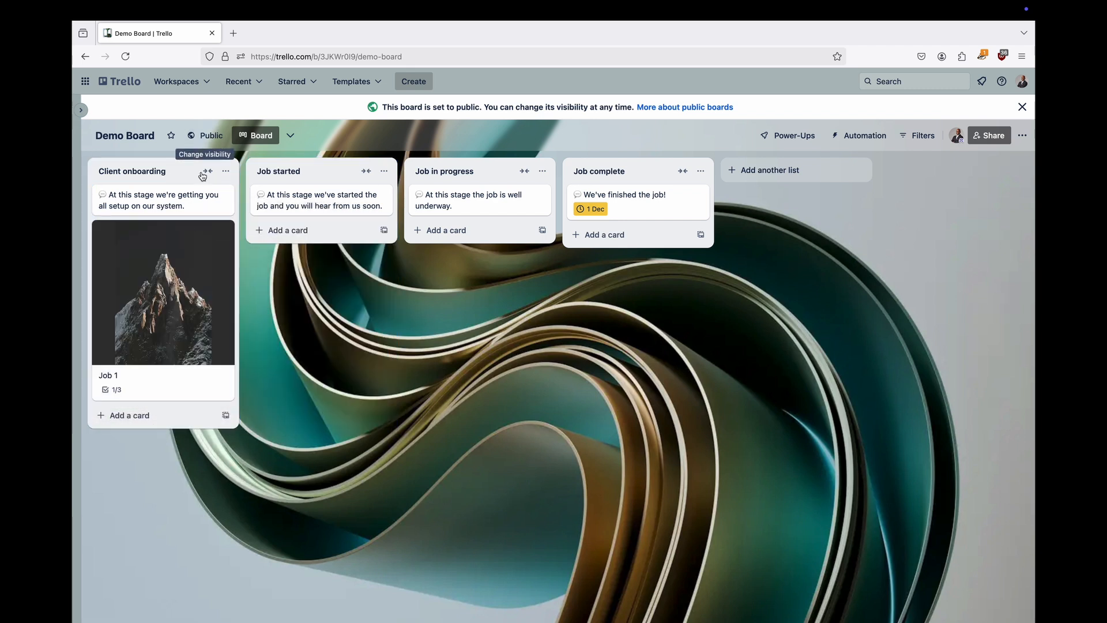
Copy the board's share link from the print, export and share options, and dismiss the board menu and public-board notice.
click(1023, 138)
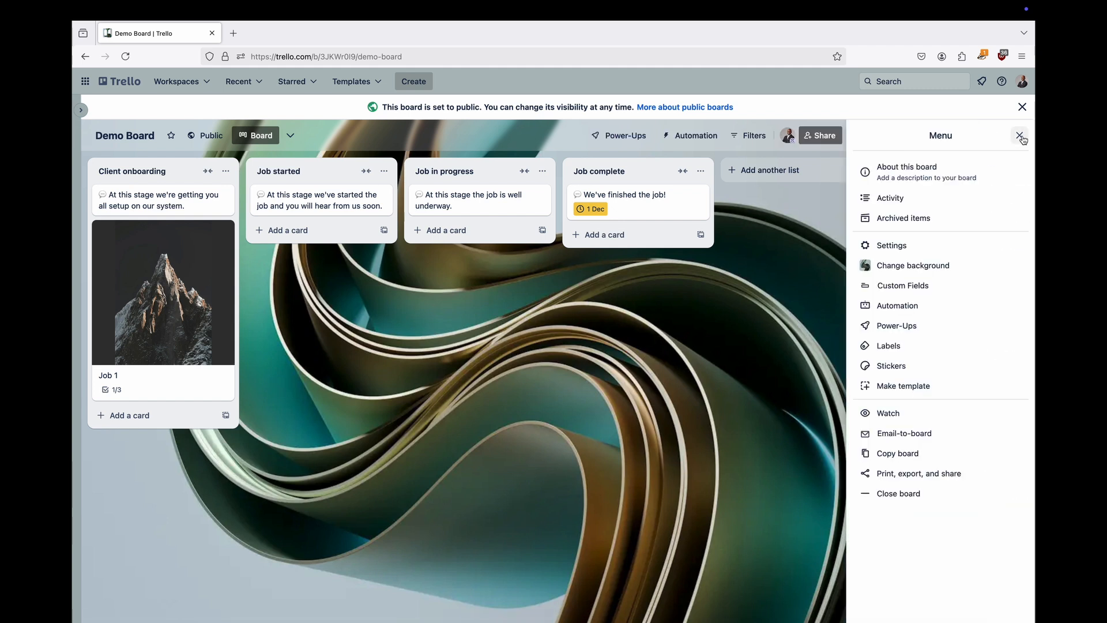
click(910, 476)
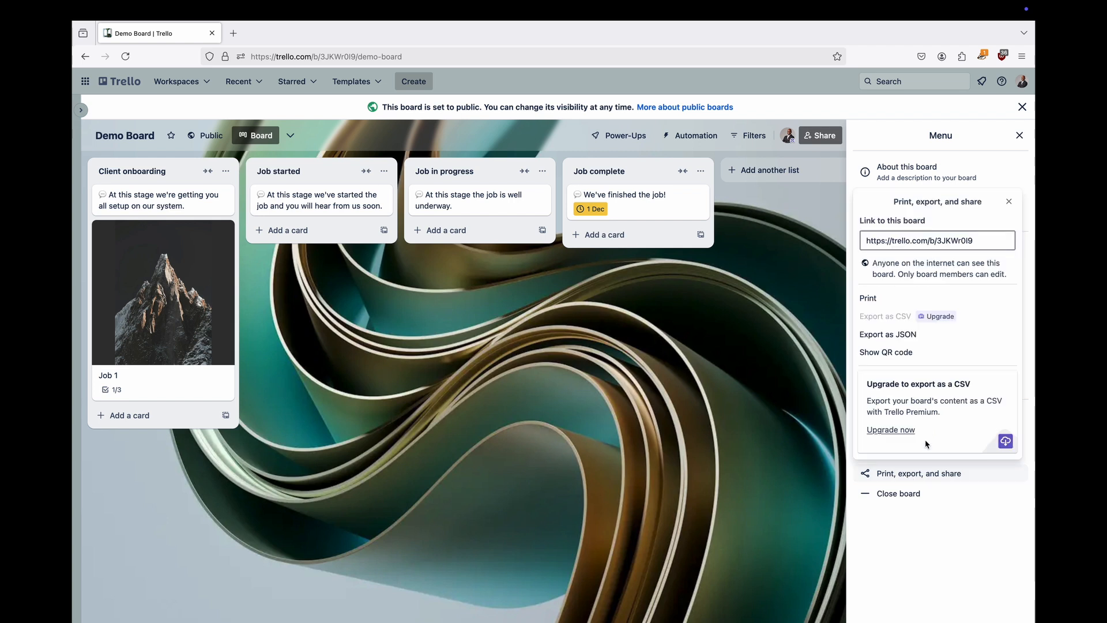
drag(980, 243, 863, 242)
key(super+c)
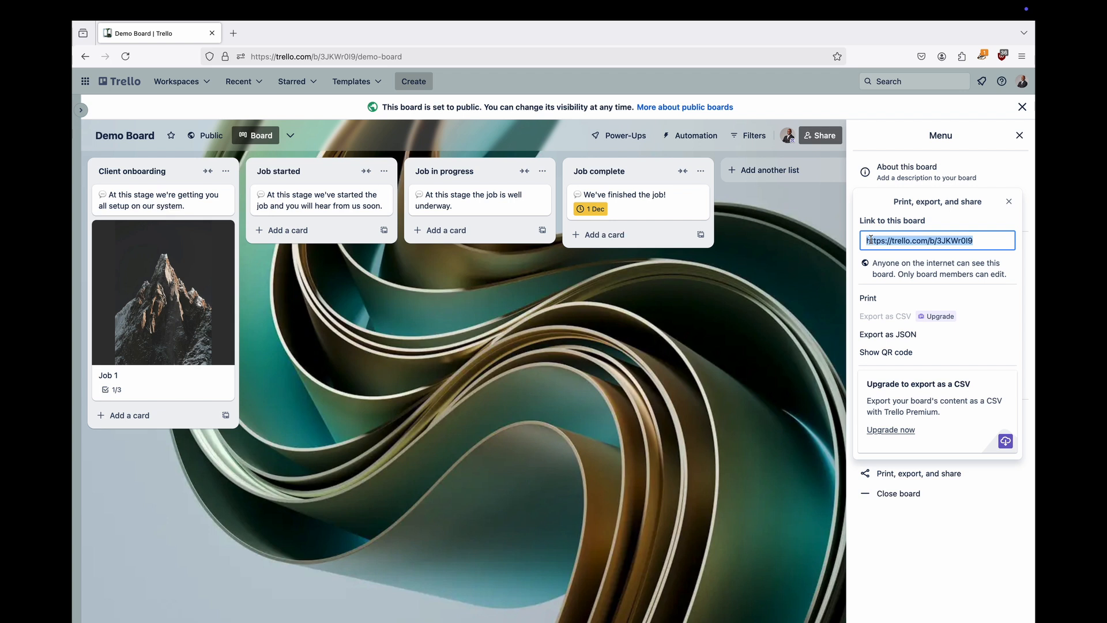
click(734, 410)
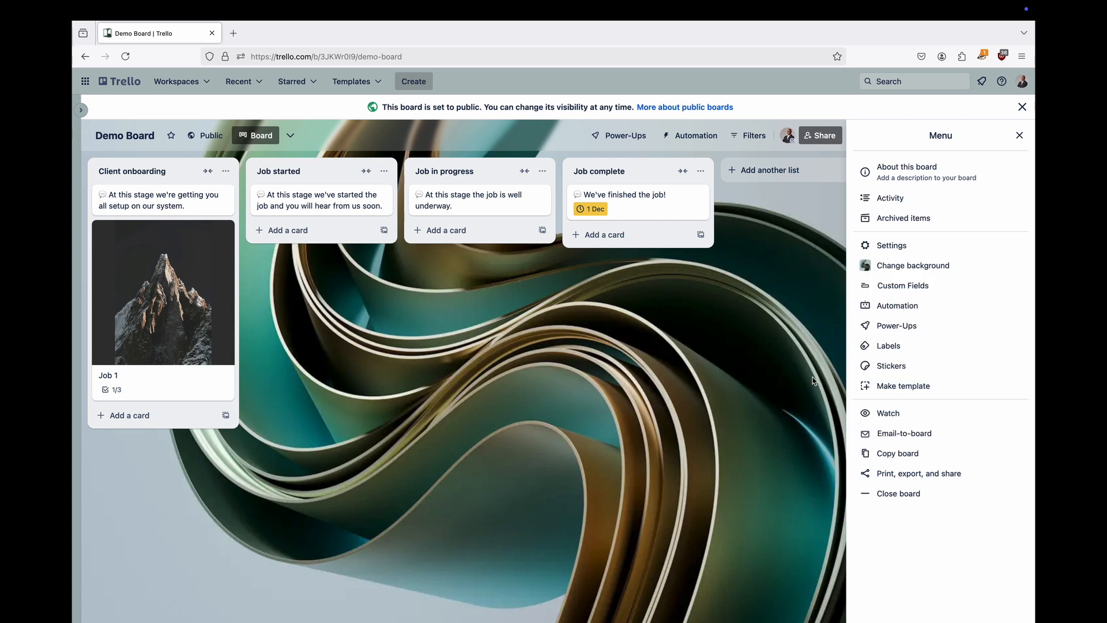
click(1022, 106)
click(1019, 110)
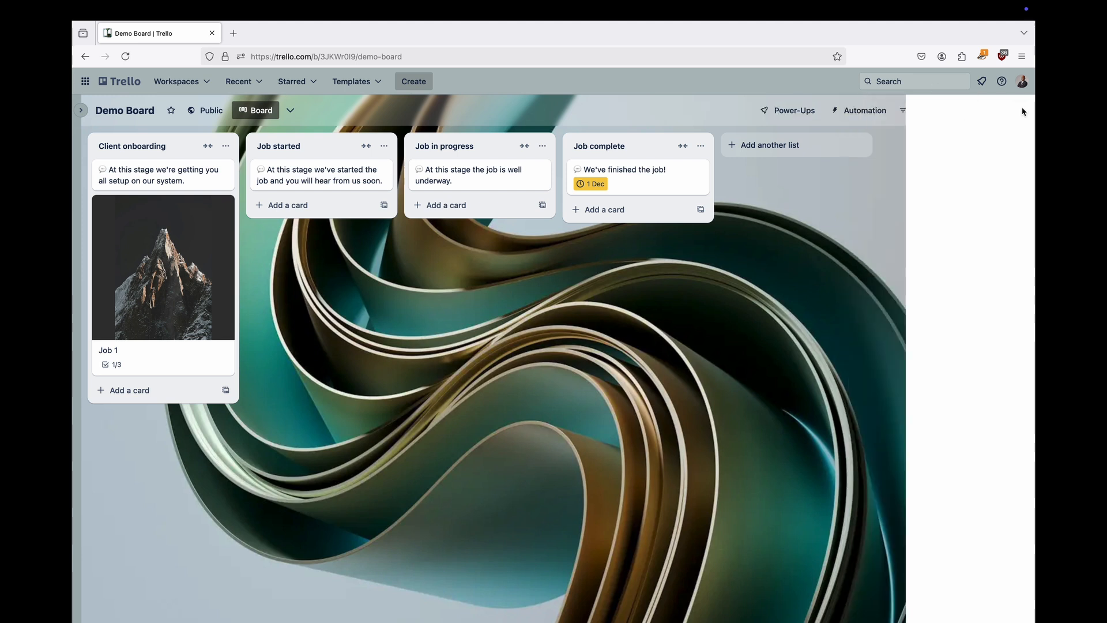
Open the copied board link in a new private browsing window, and view the Job 1 card as a visitor before closing it.
click(1025, 57)
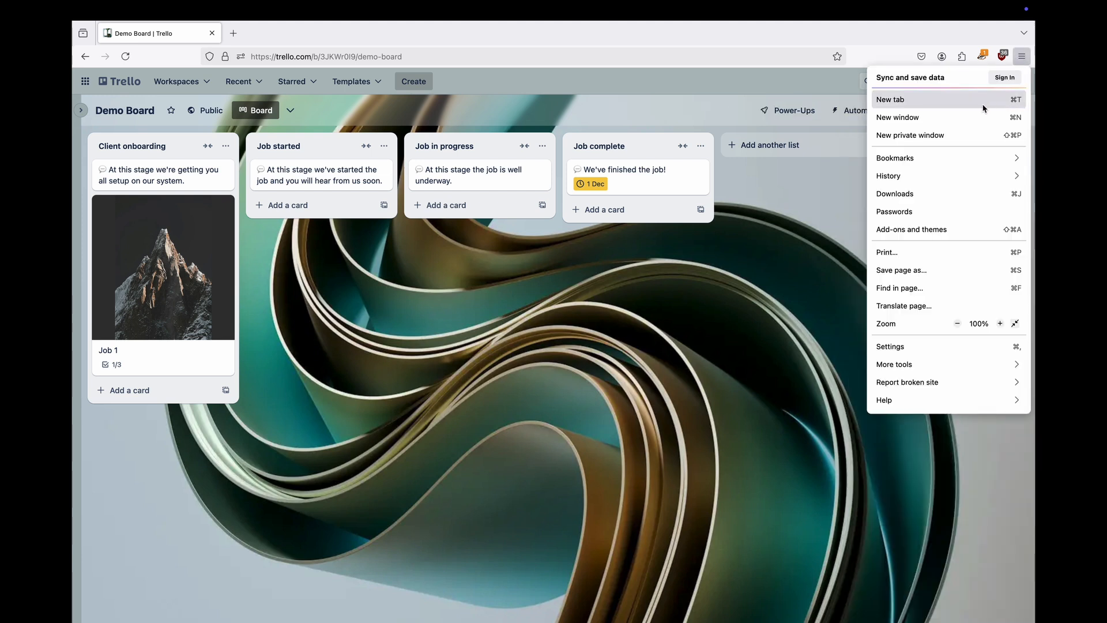
click(1009, 135)
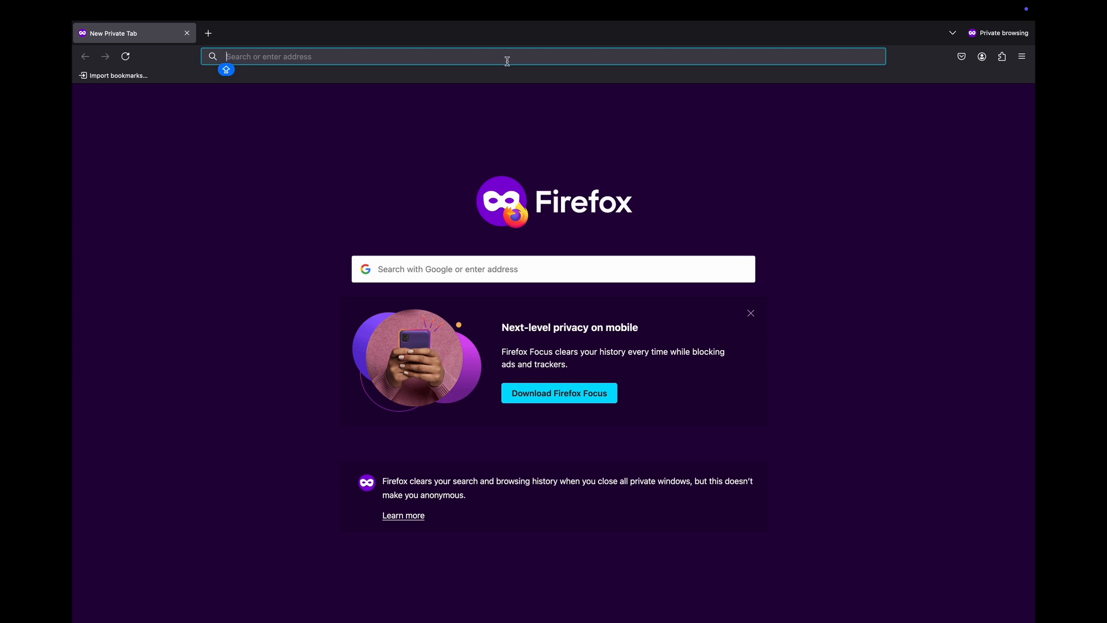
key(super+v)
key(Return)
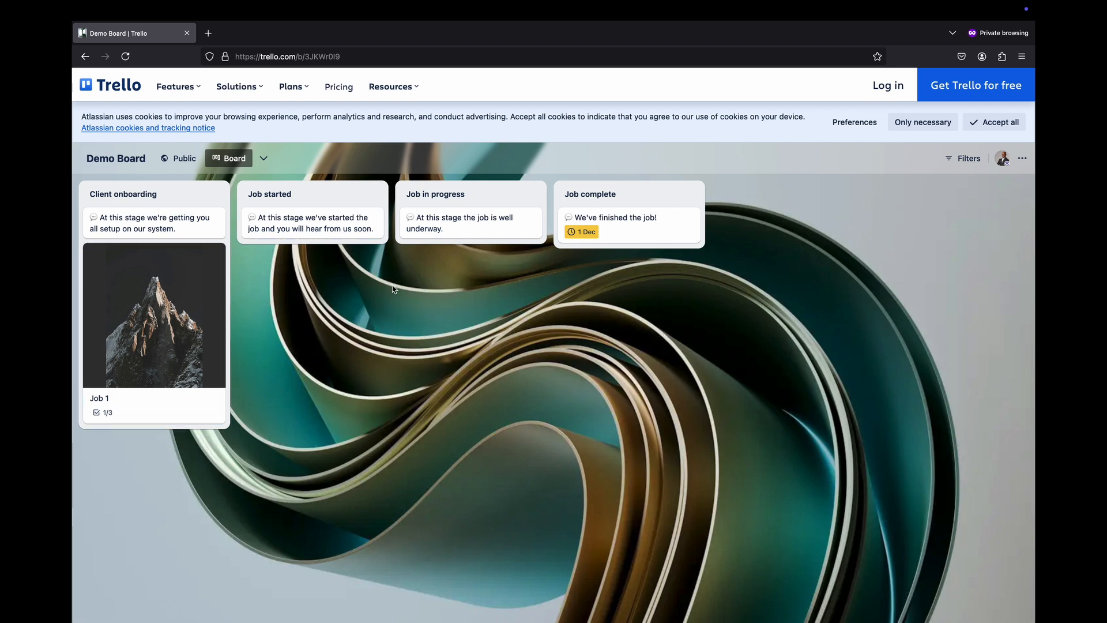
click(167, 260)
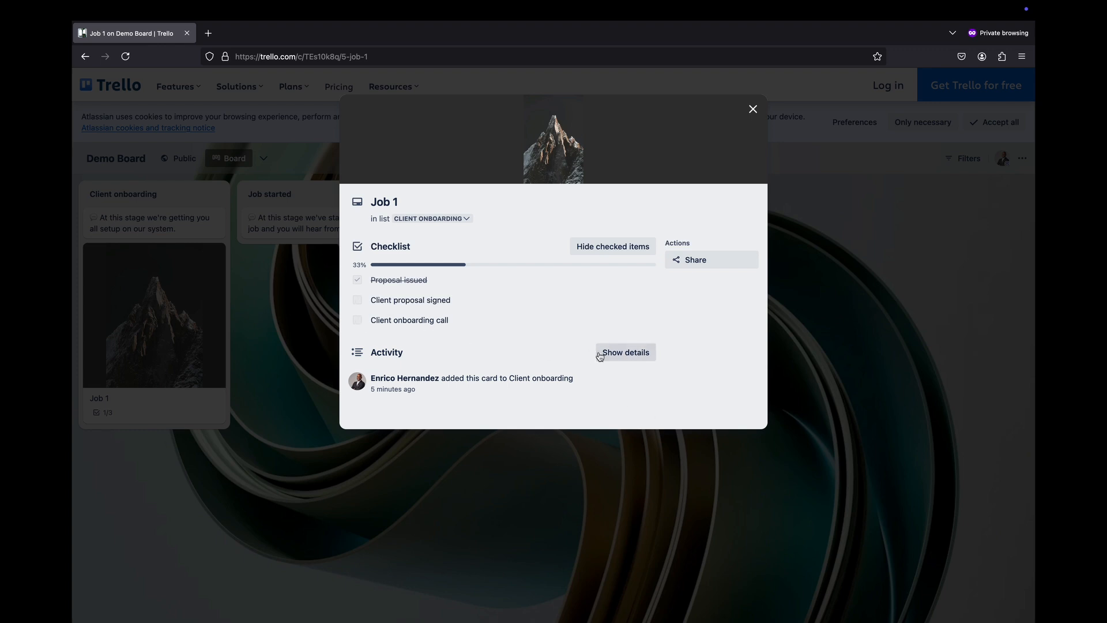
click(433, 489)
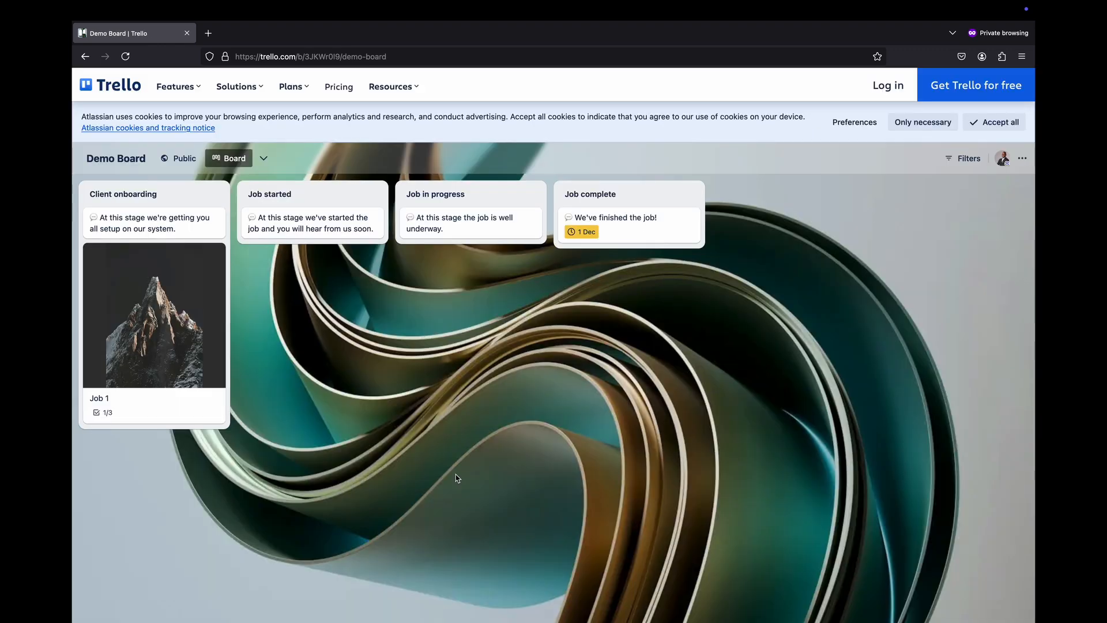